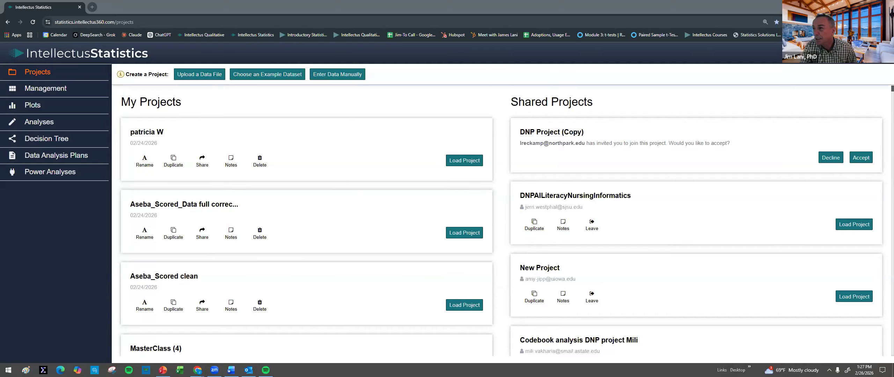
click(259, 76)
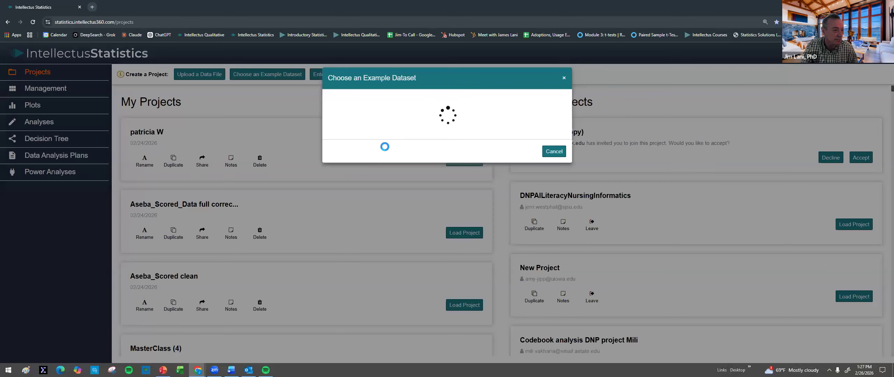
click(550, 329)
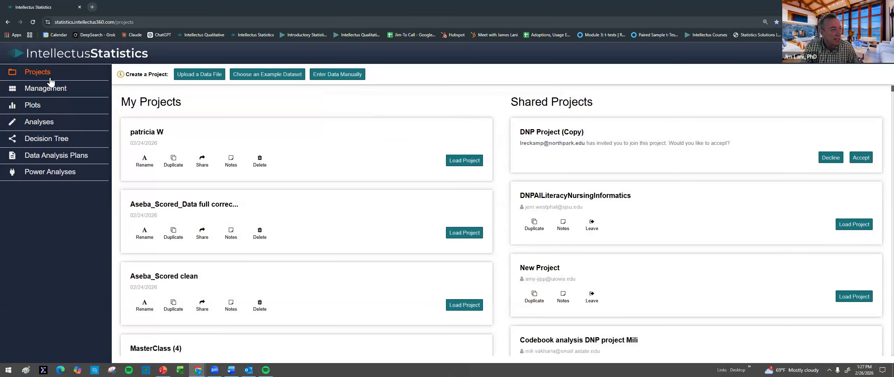
Step: Use the decision tree to find the suggested analysis for predicting an outcome measured at the scale level
key(ctrl+plus)
key(ctrl+plus)
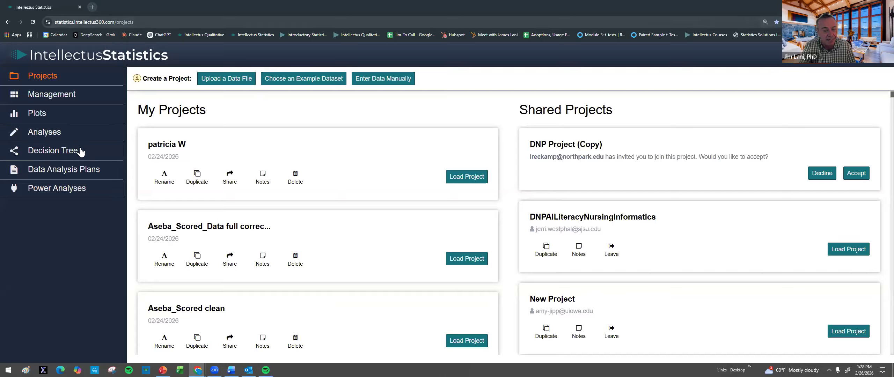
click(52, 153)
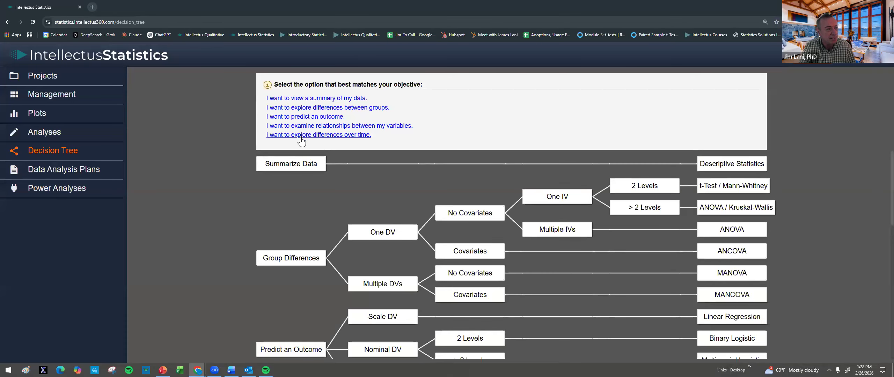
click(296, 117)
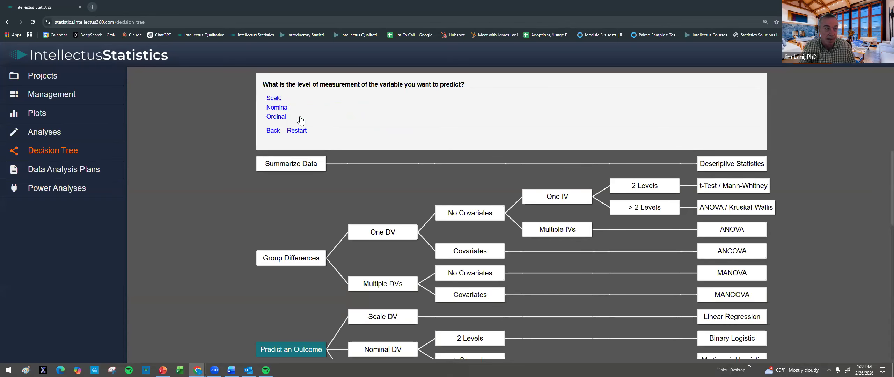
click(274, 99)
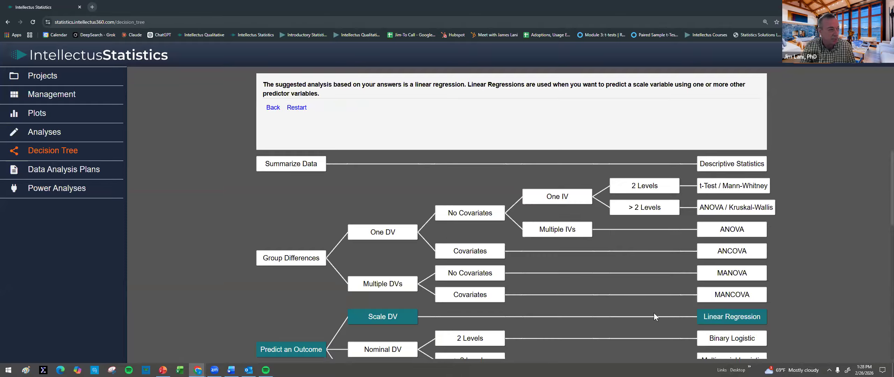
Step: Open the Linear Regression data analysis plan template and read through its hypotheses and assumptions
click(59, 171)
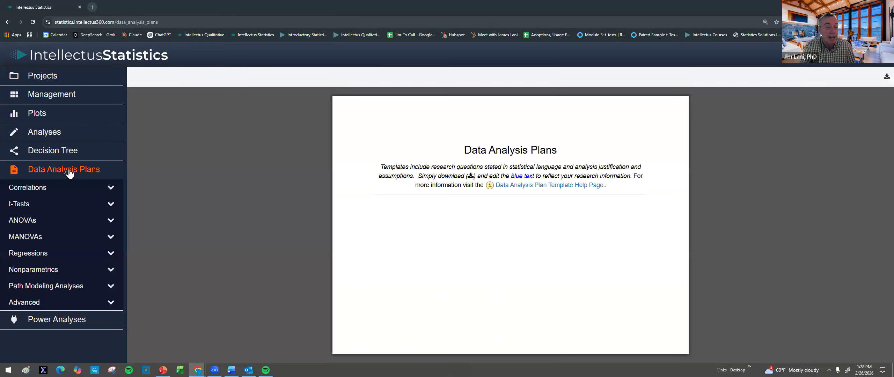
click(36, 255)
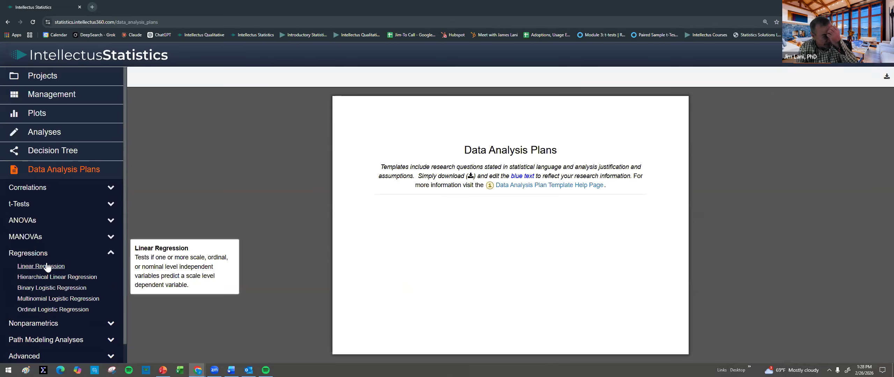
click(49, 266)
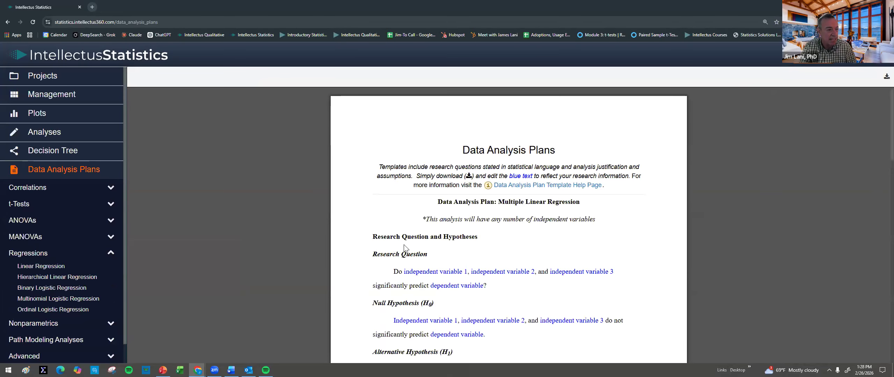
scroll(428, 230, down, 3)
scroll(429, 231, down, 8)
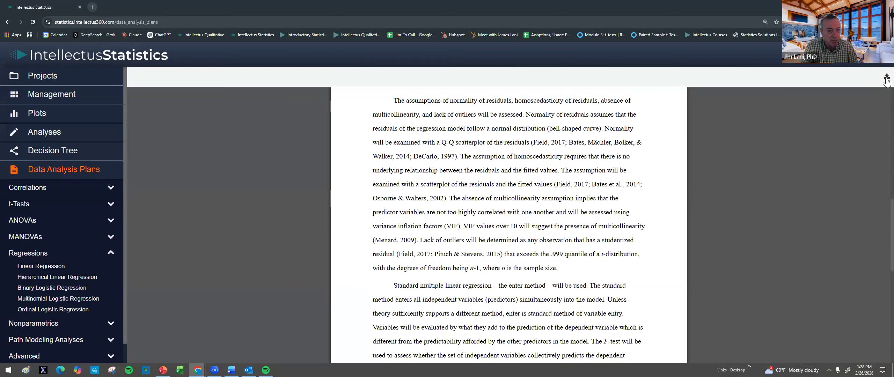
scroll(555, 204, down, 8)
scroll(555, 204, up, 8)
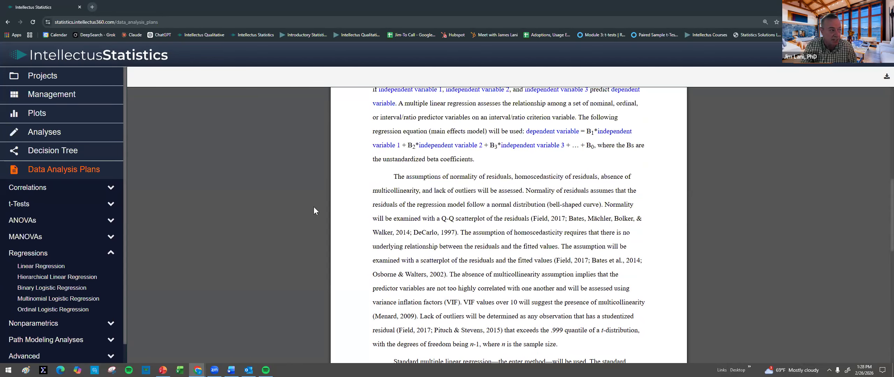
Step: Open the Paired Samples t Test data analysis plan template and skim its hypotheses, plan and references
click(21, 203)
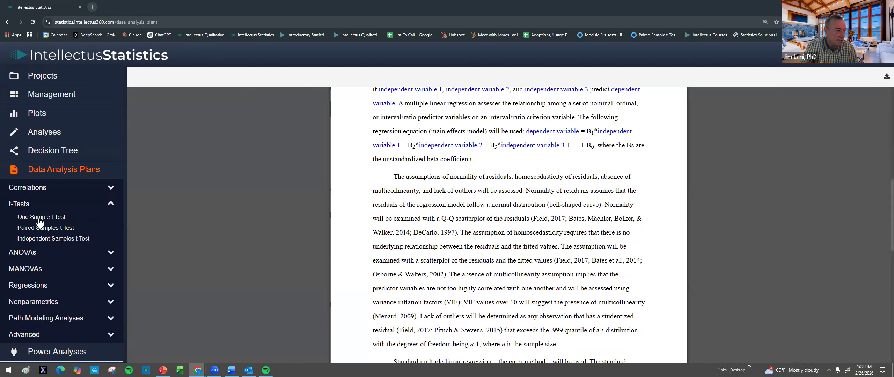
click(49, 227)
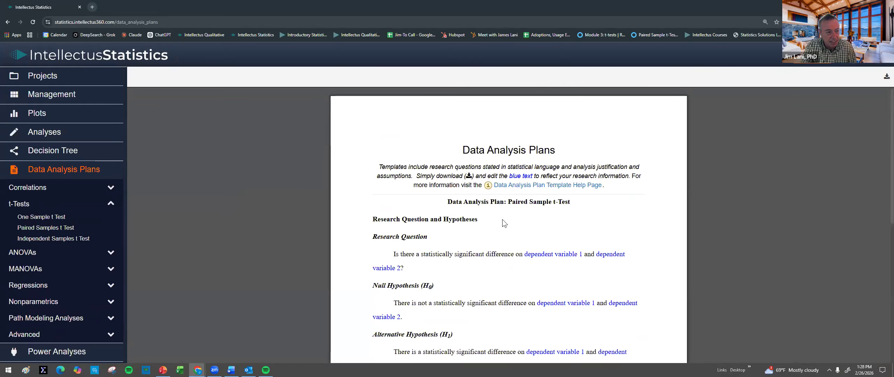
scroll(502, 219, down, 8)
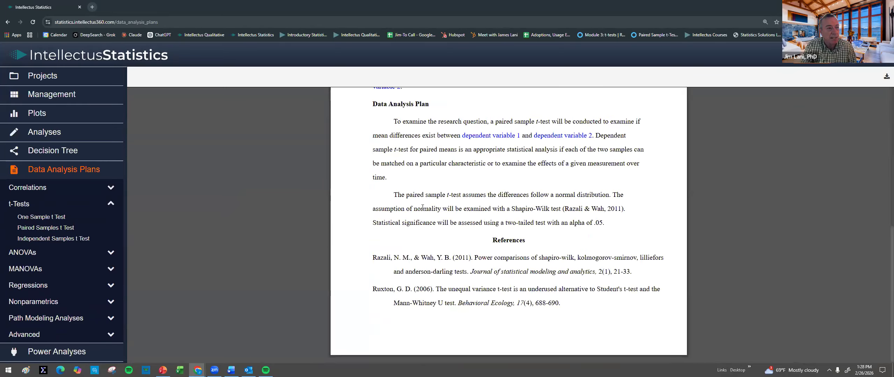
scroll(444, 169, up, 4)
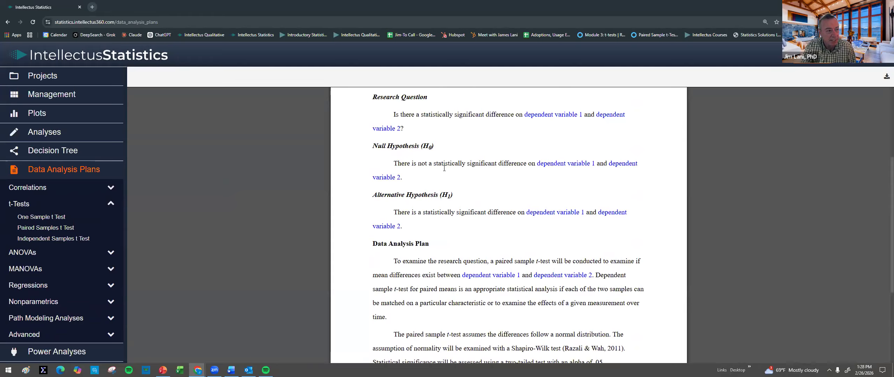
scroll(444, 168, up, 4)
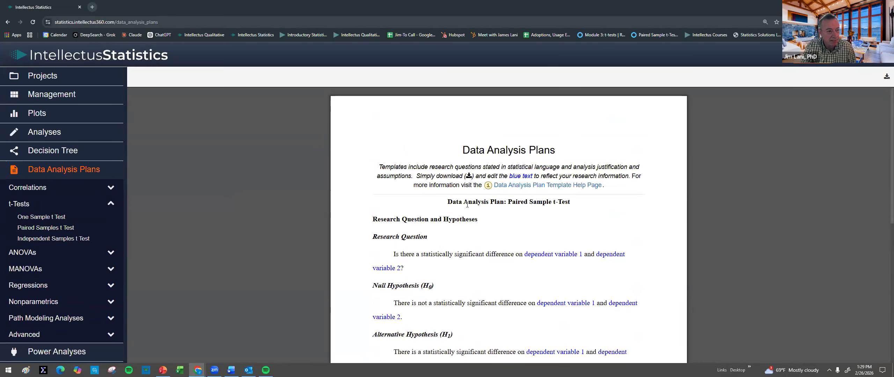
Step: Highlight the normal distribution assumption and the Shapiro-Wilk test in the paired samples t-test plan
drag(467, 205, 565, 209)
scroll(552, 209, down, 3)
click(527, 223)
scroll(528, 224, down, 4)
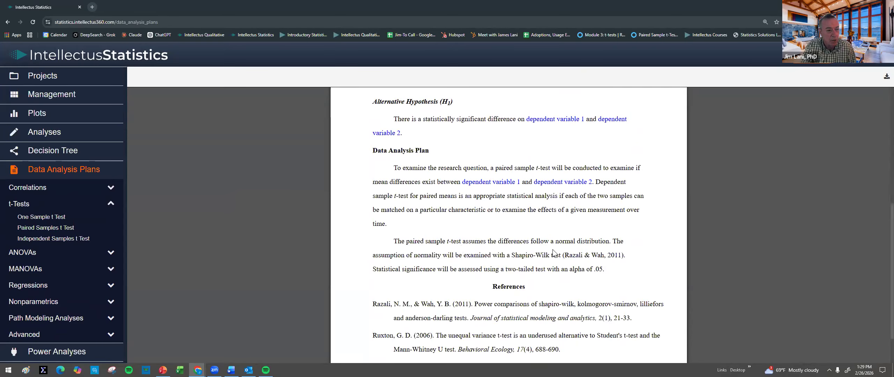
drag(555, 241, 609, 241)
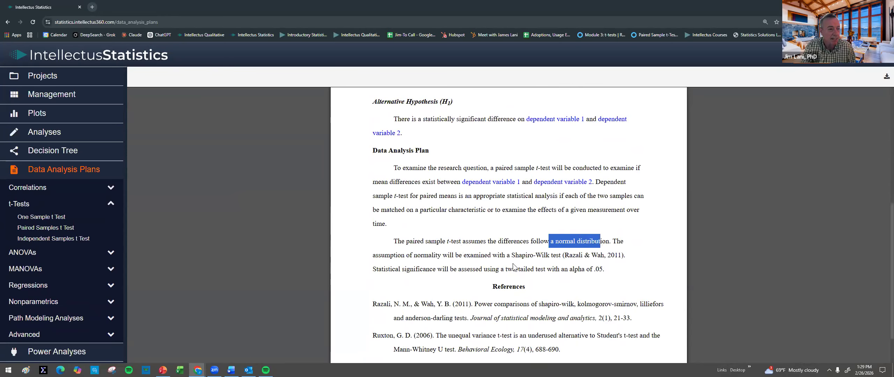
drag(512, 255, 561, 255)
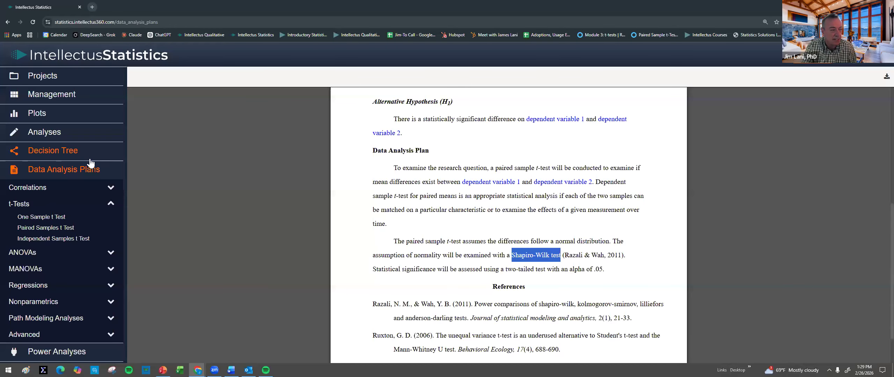
Step: Open the power analysis sample size write-up for the Paired Samples t-Test
click(53, 347)
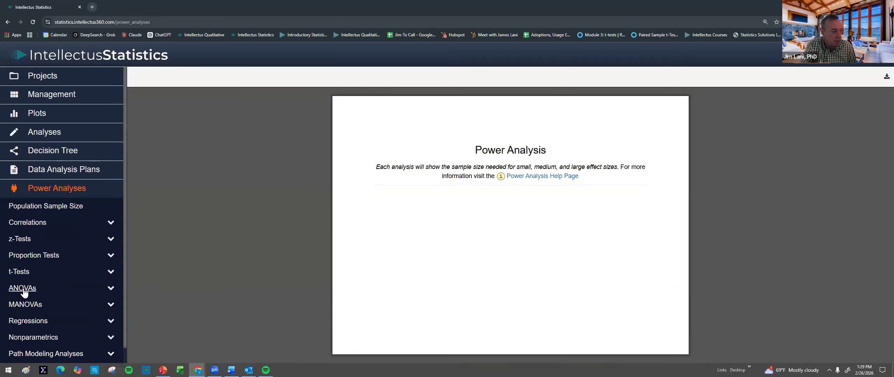
click(22, 273)
click(38, 297)
scroll(454, 283, down, 1)
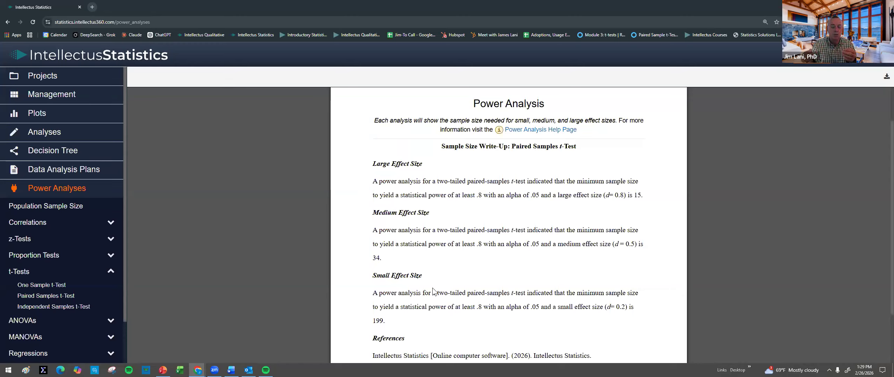
Step: Highlight the minimum sample sizes for the large, medium and small effect sizes, returning to the medium one
double_click(637, 194)
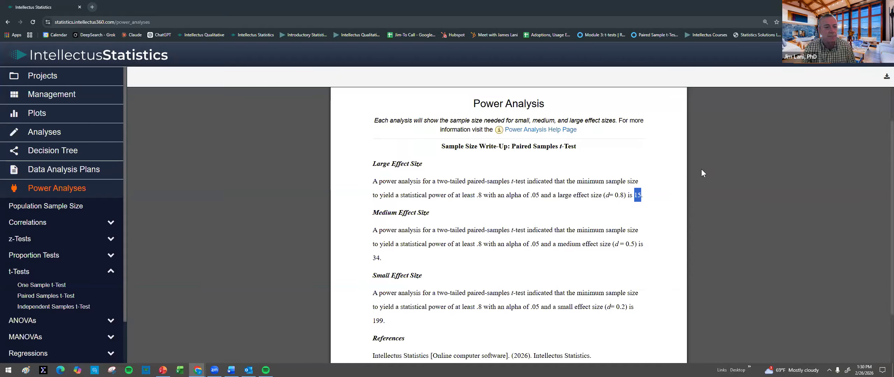
double_click(376, 258)
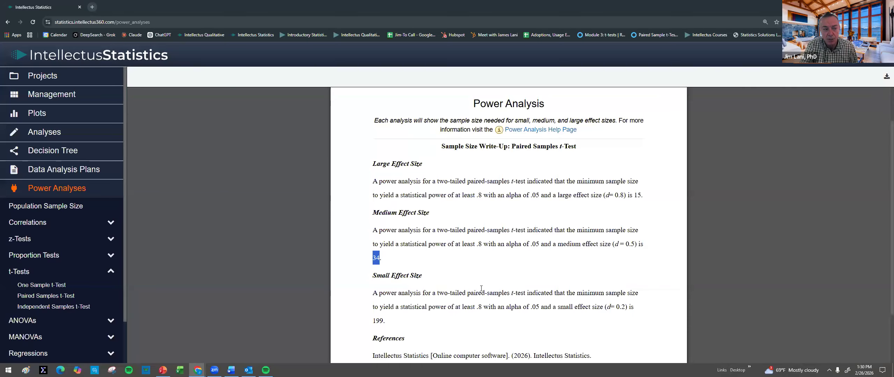
double_click(377, 319)
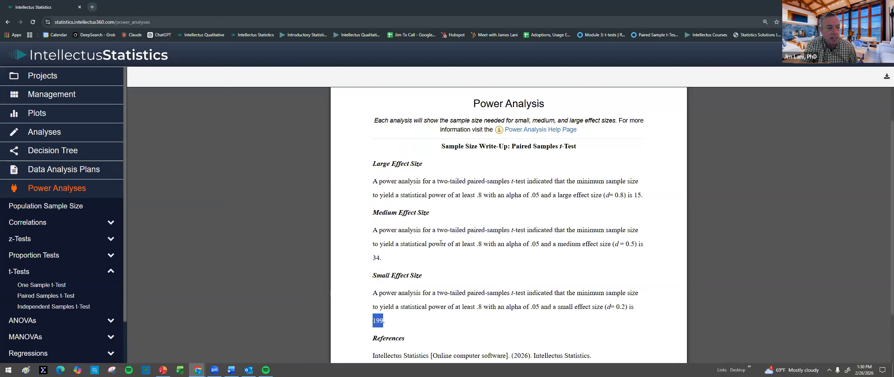
double_click(375, 258)
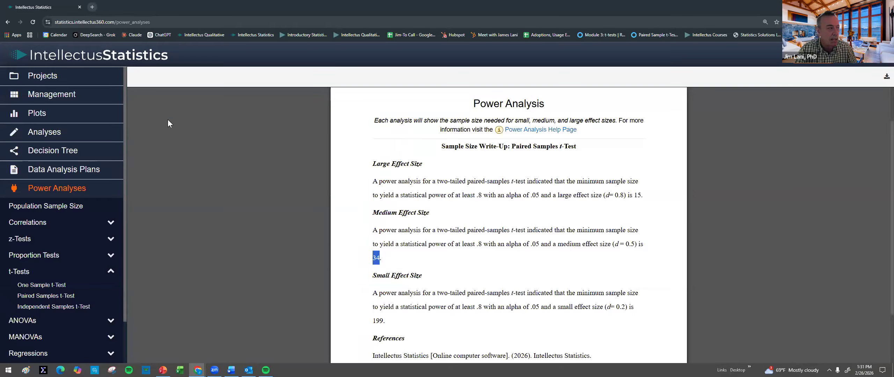
Step: Return to the projects overview and accept the invitation to the shared DNP Project (Copy)
click(44, 77)
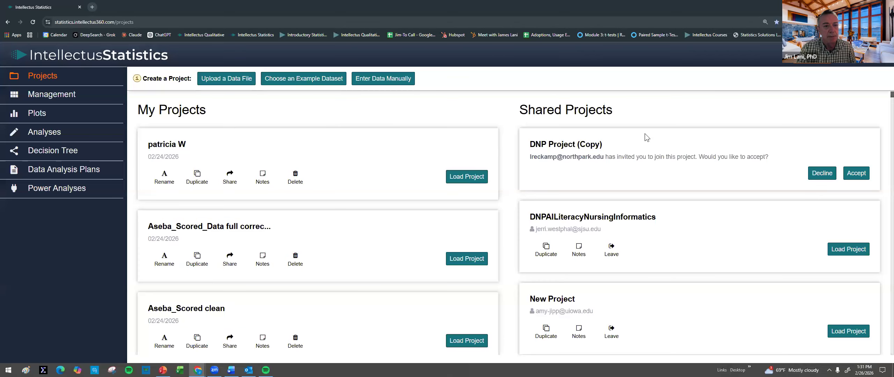
click(852, 173)
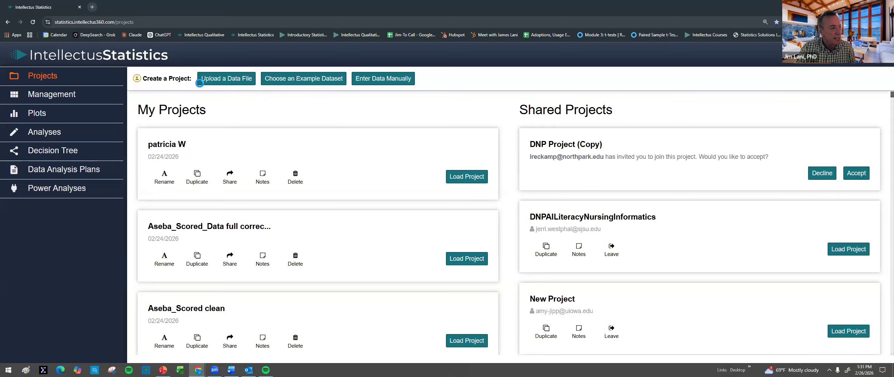
click(229, 81)
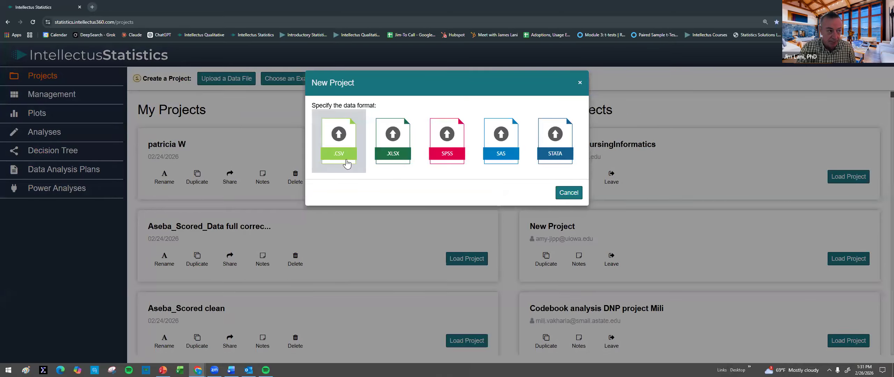
click(569, 193)
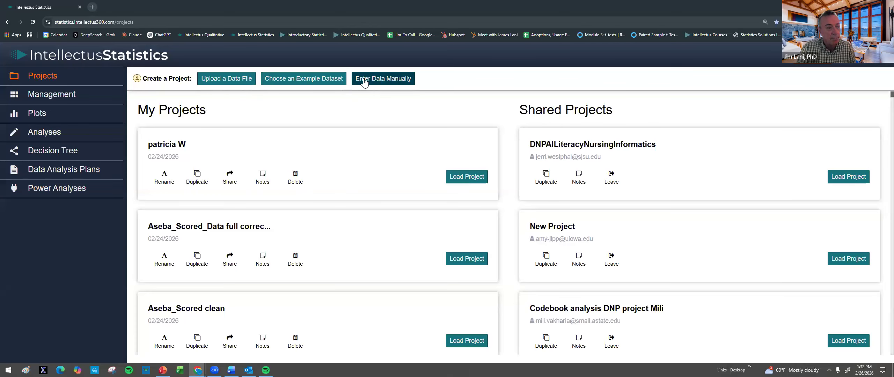
click(363, 81)
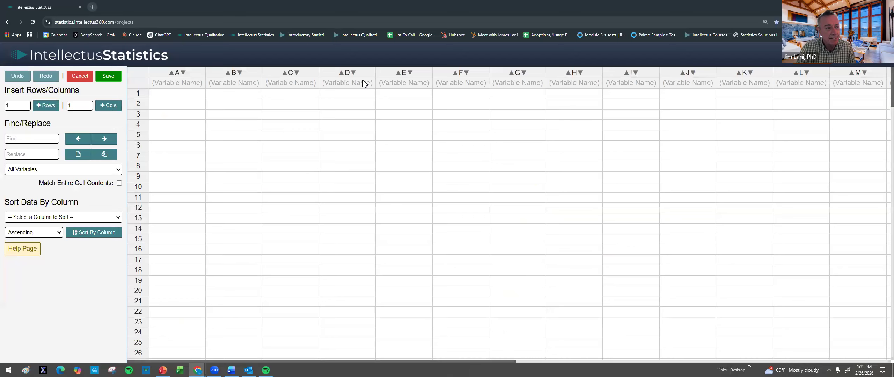
click(184, 83)
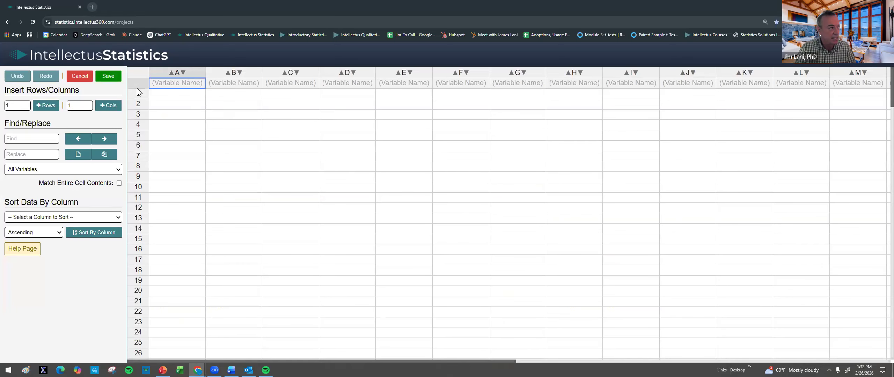
click(90, 80)
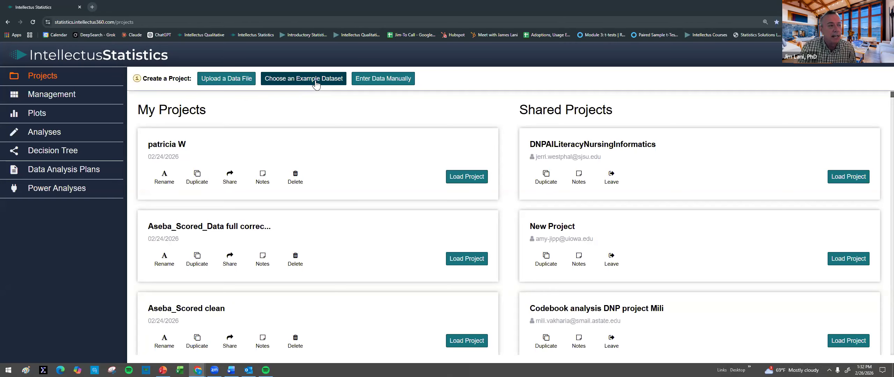
Step: Create a new project from the MasterClass example dataset
click(316, 84)
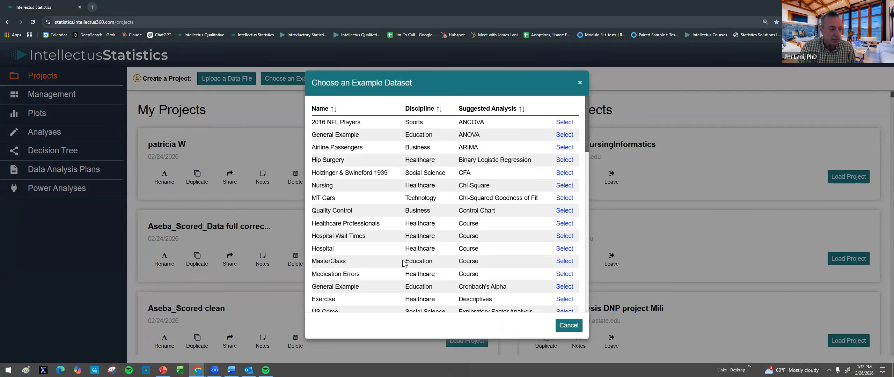
click(565, 263)
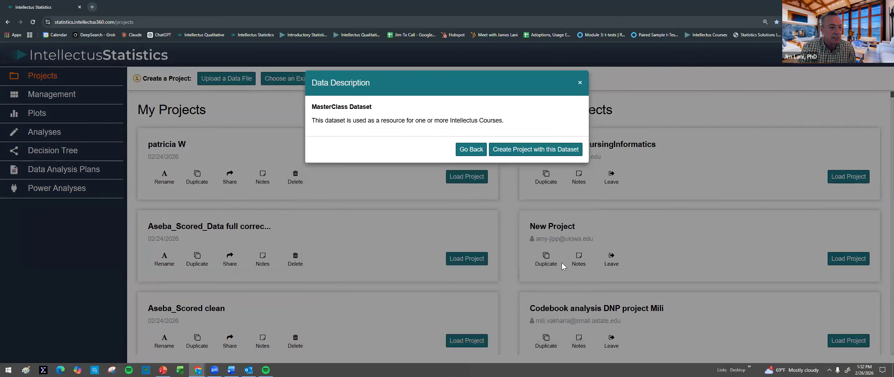
click(526, 149)
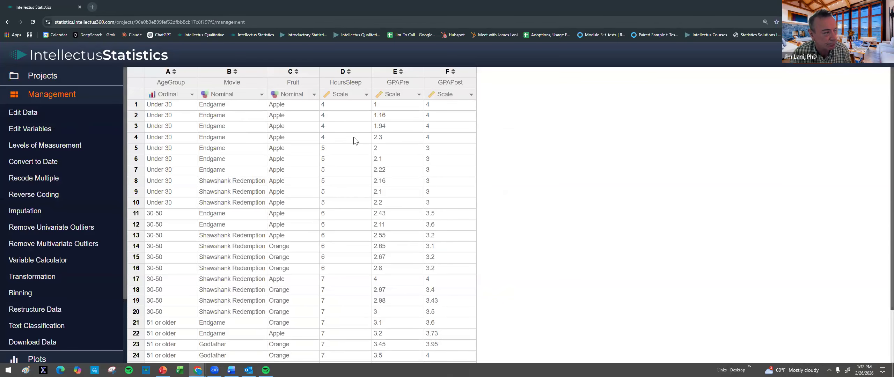
Step: Inspect the level management settings of the AgeGroup and Movie variables, closing each without submitting
click(178, 99)
click(176, 147)
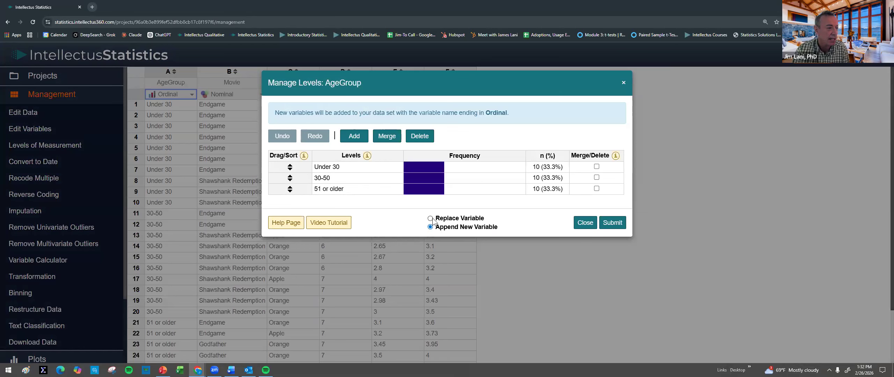
click(585, 223)
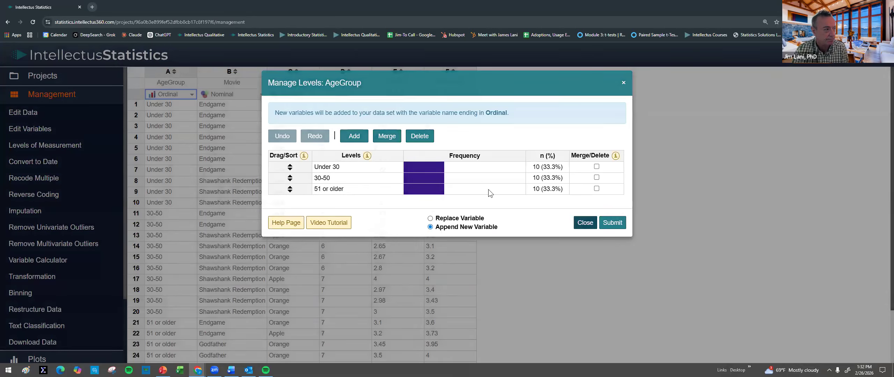
click(245, 94)
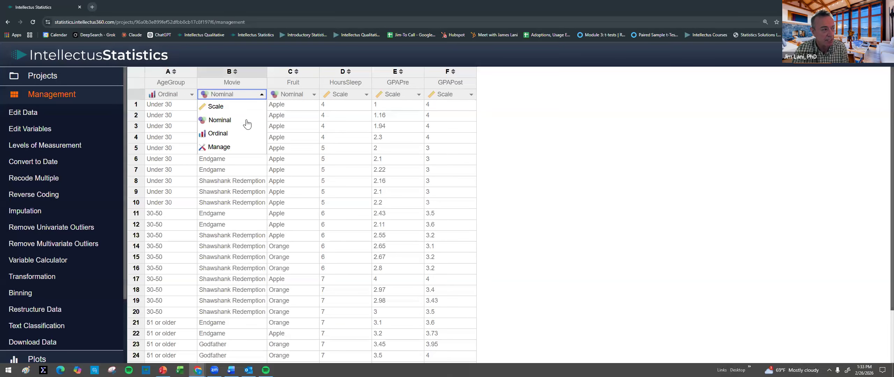
click(219, 146)
click(586, 224)
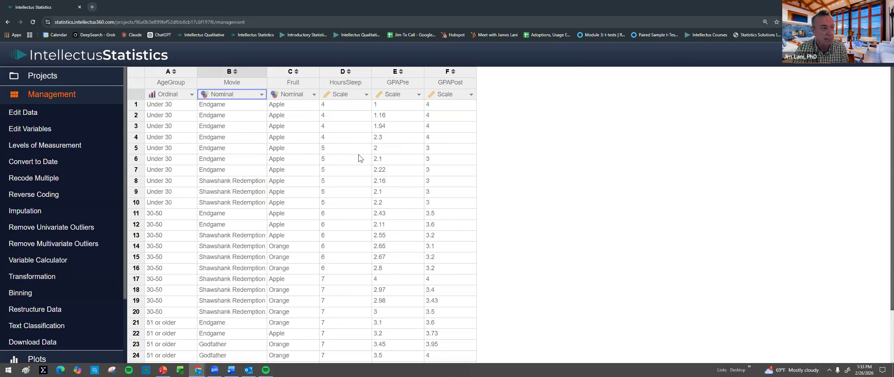
Step: Look over the data management tools, then inspect the Variable Calculator and close it without creating a variable
scroll(359, 158, down, 2)
scroll(357, 152, up, 2)
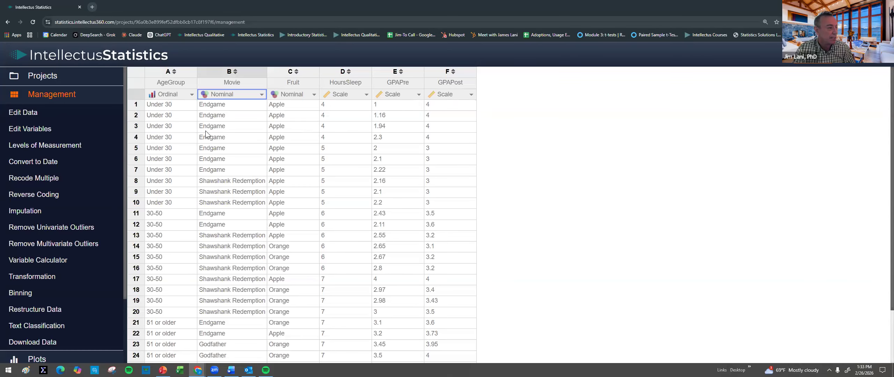
scroll(71, 185, down, 3)
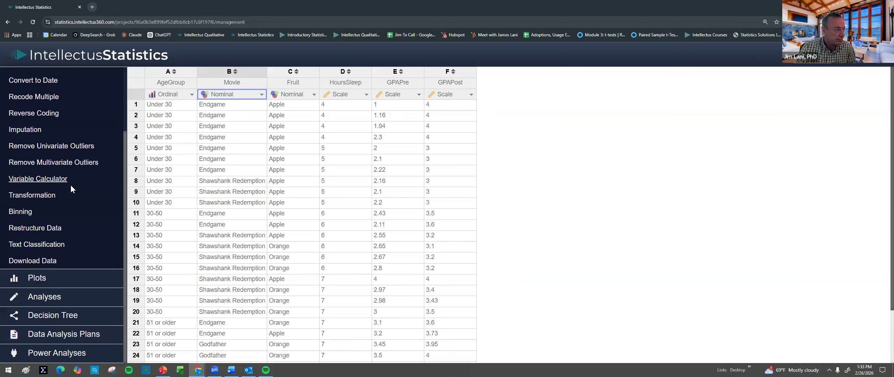
scroll(55, 163, up, 3)
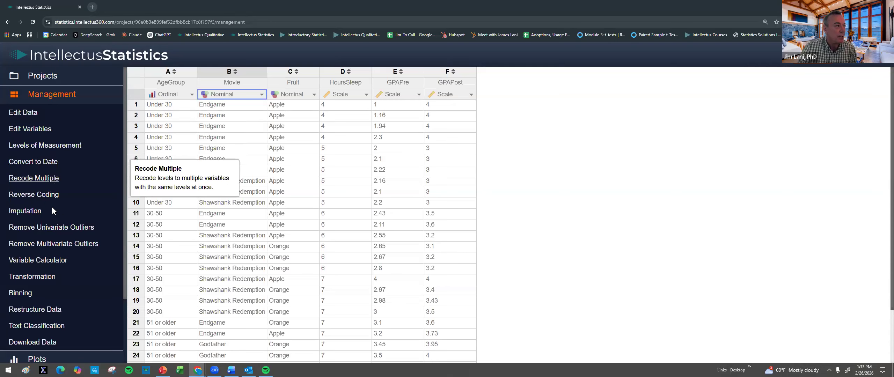
click(41, 260)
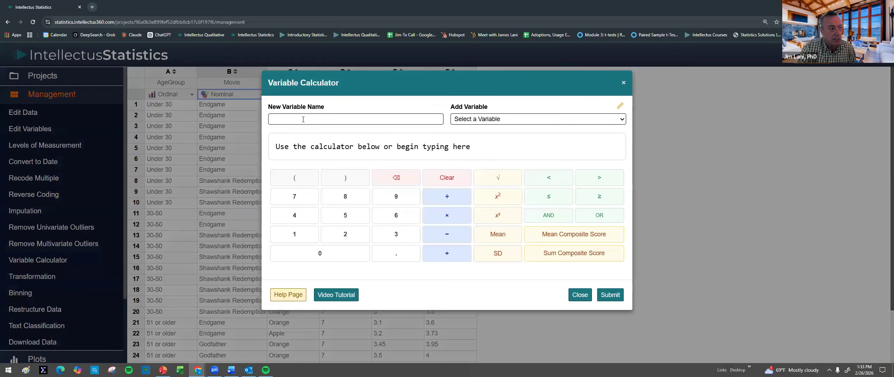
click(304, 119)
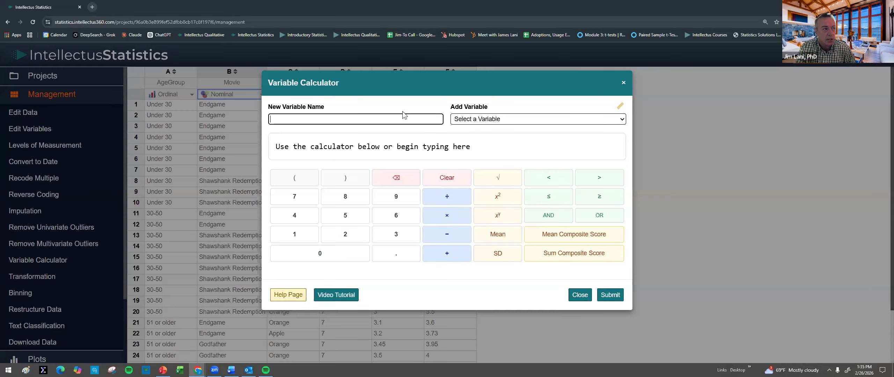
click(580, 295)
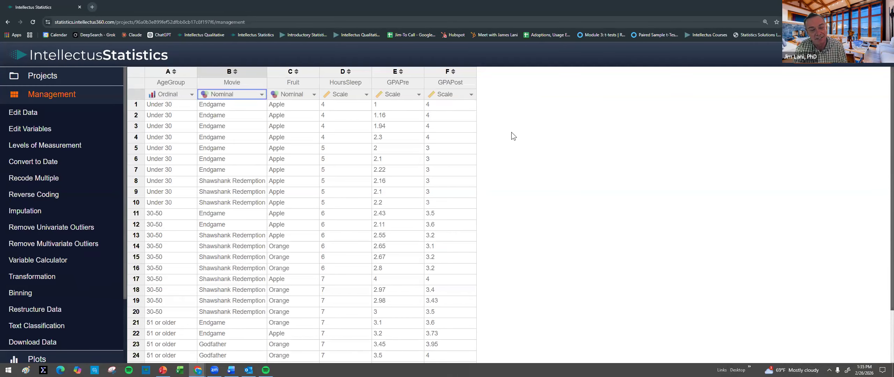
Step: Create a line Profile Plot of GPAPre and GPAPost grouped by AgeGroup, with error bars disabled and no filters
scroll(38, 279, down, 3)
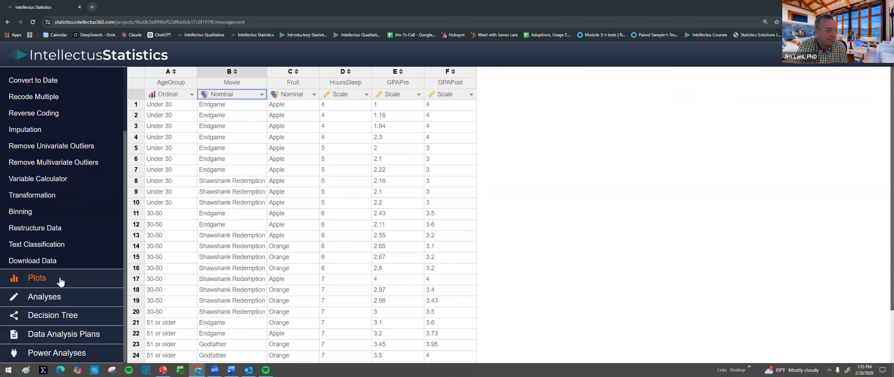
click(39, 282)
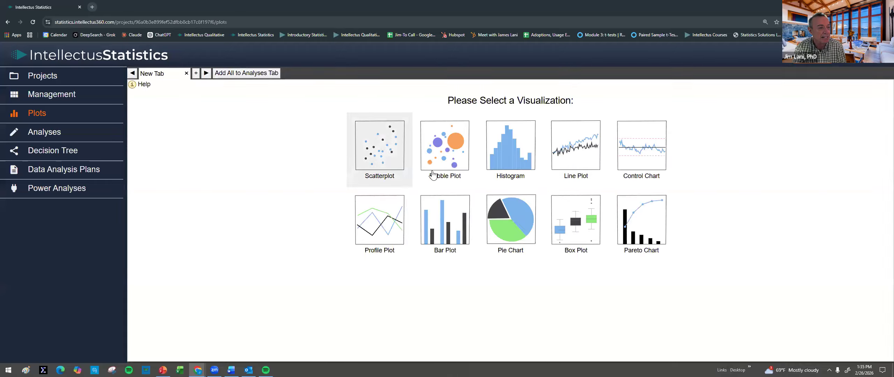
click(391, 233)
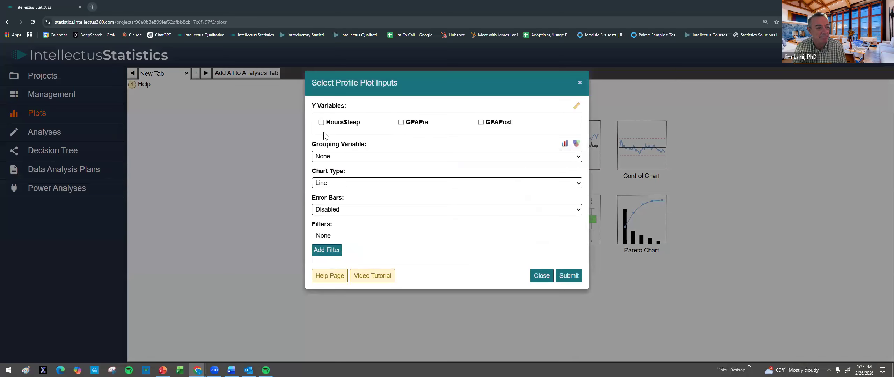
click(423, 126)
click(491, 127)
click(322, 158)
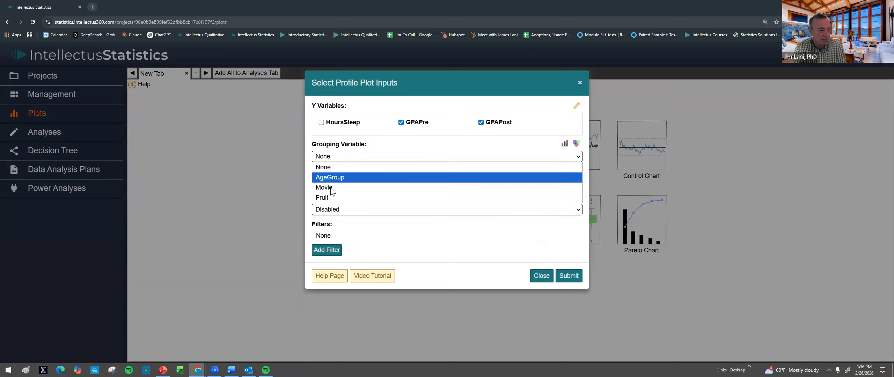
click(340, 179)
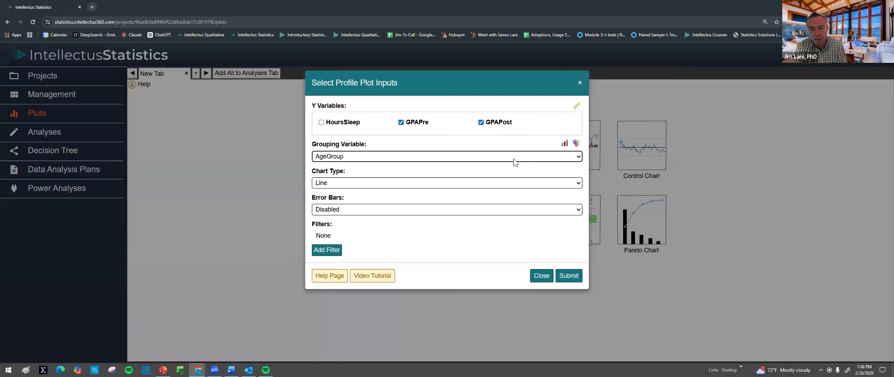
click(568, 276)
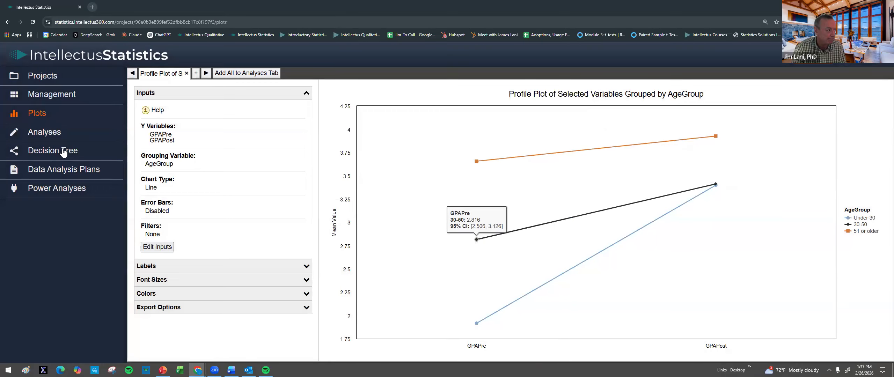
Step: Browse the available statistical analyses, from correlations, proportion tests, t-tests and ANOVAs to regressions, nonparametrics, path modeling and advanced methods
click(35, 136)
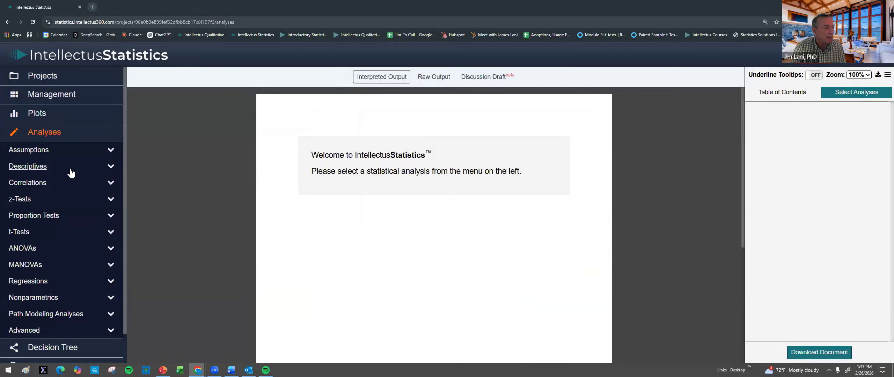
click(44, 182)
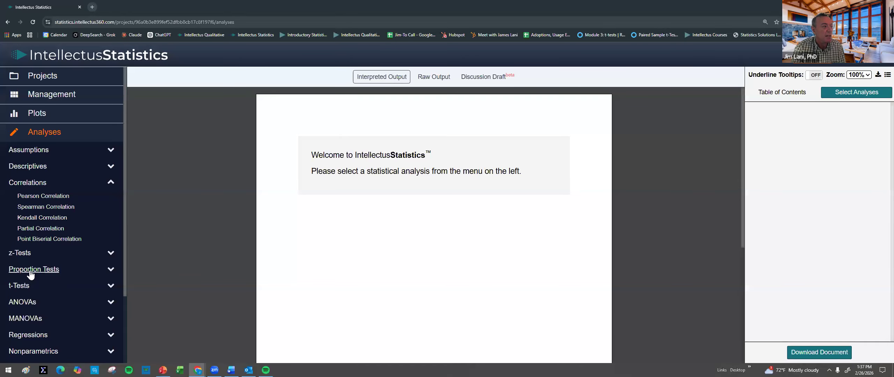
click(29, 269)
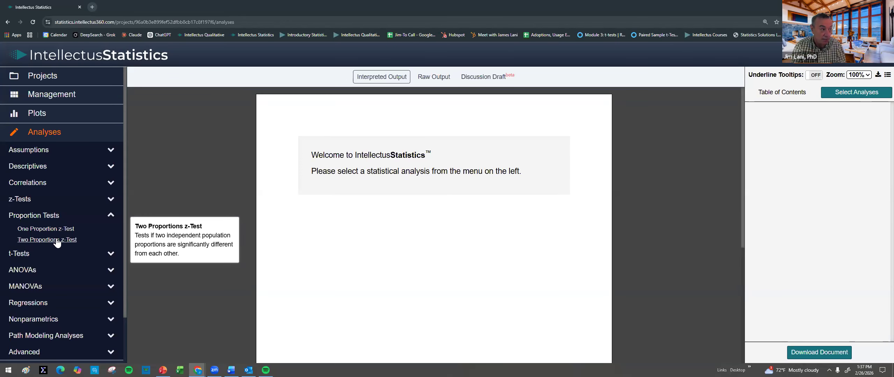
click(28, 254)
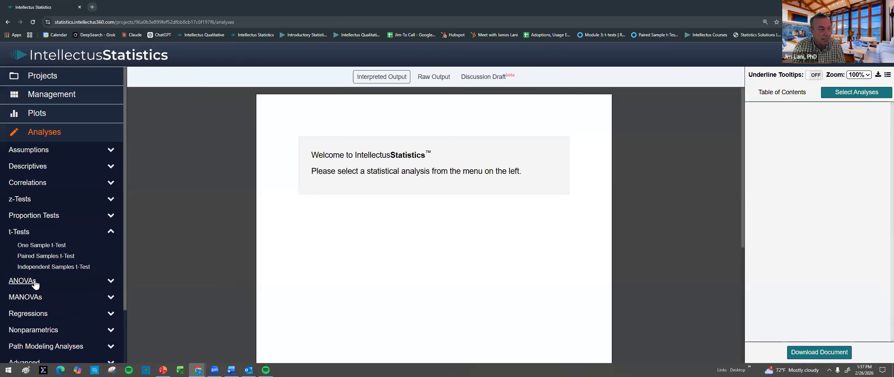
click(33, 283)
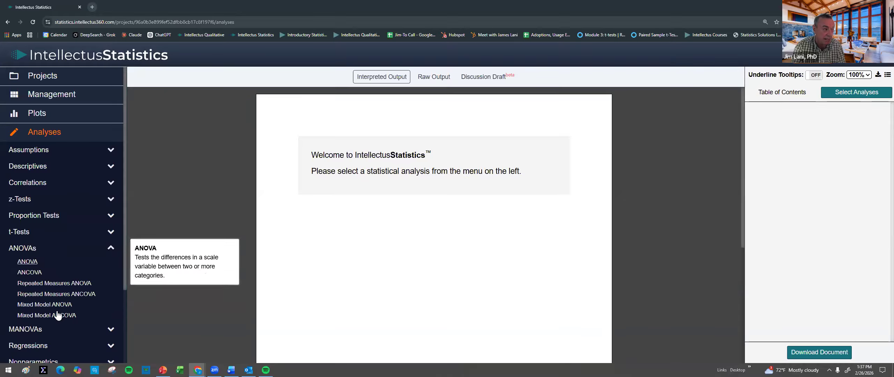
click(47, 345)
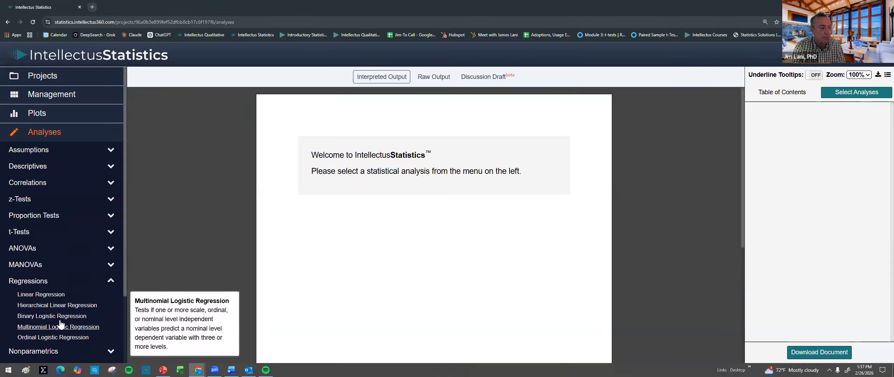
scroll(60, 324, down, 3)
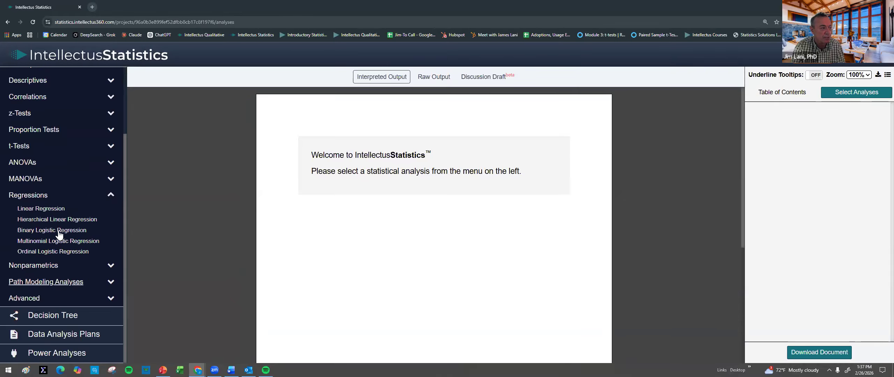
click(44, 269)
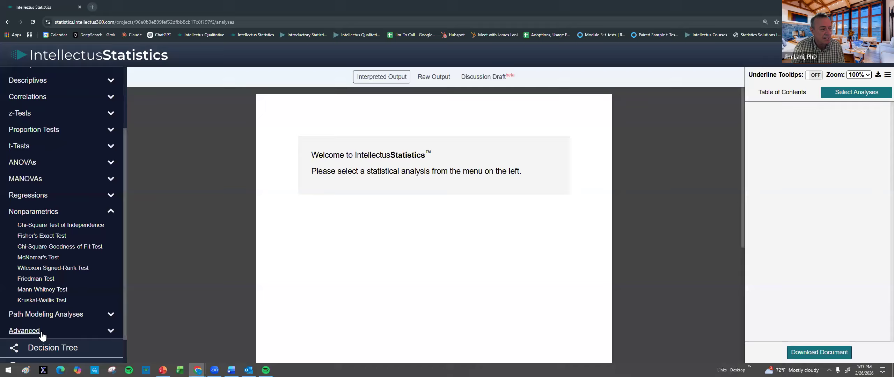
click(58, 315)
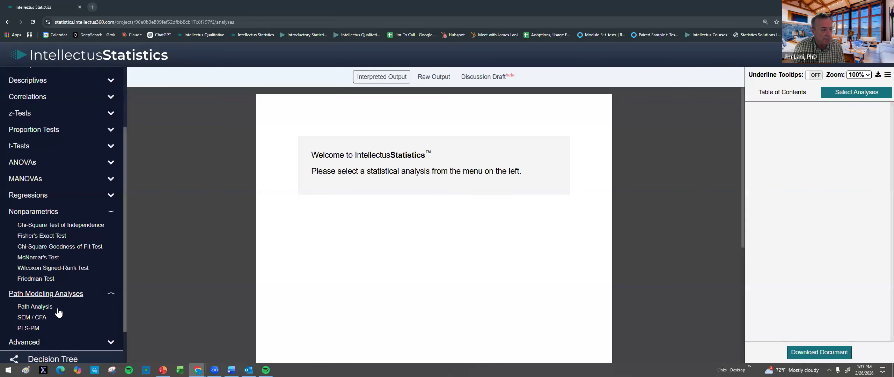
click(54, 296)
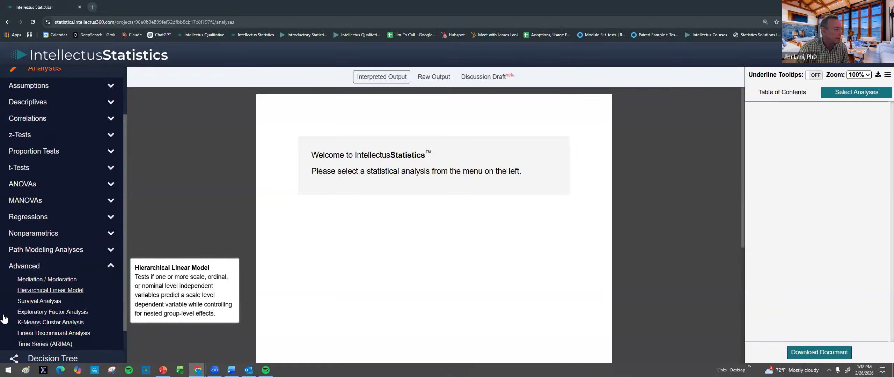
click(30, 167)
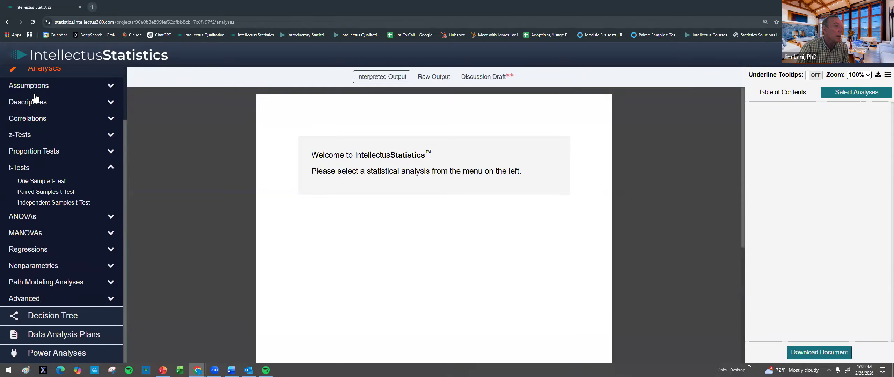
Step: Run a Descriptives analysis on AgeGroup, HoursSleep, GPAPre and GPAPost and add its results to the interpreted output
click(30, 104)
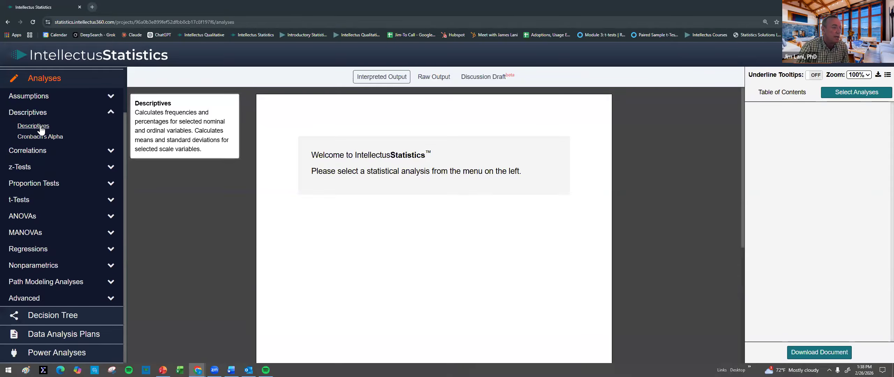
click(38, 125)
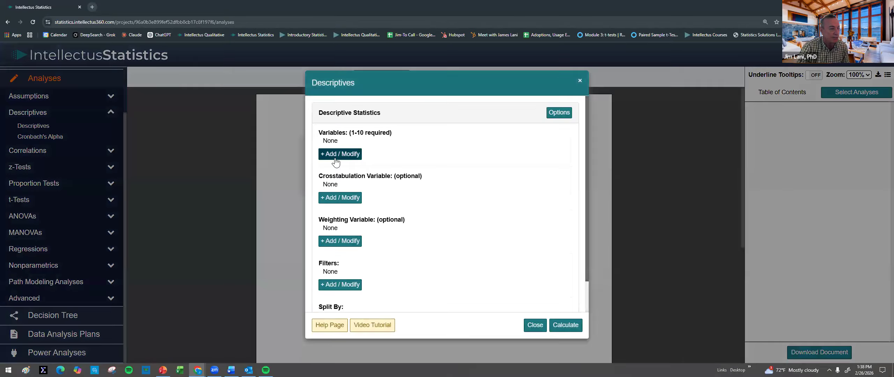
click(283, 141)
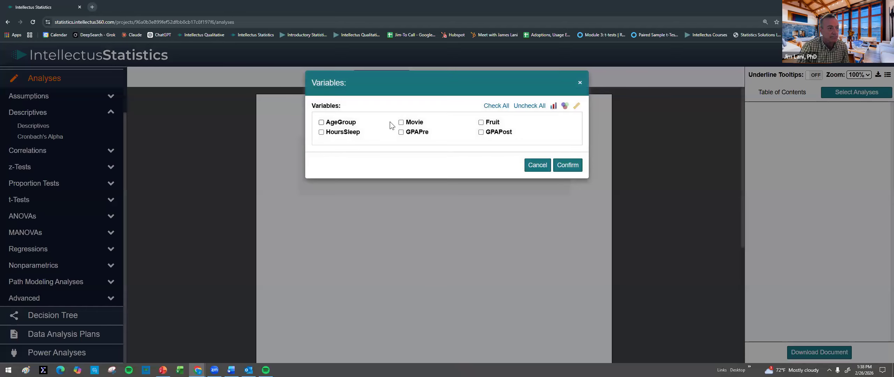
click(350, 122)
click(354, 135)
click(413, 135)
click(490, 134)
click(569, 166)
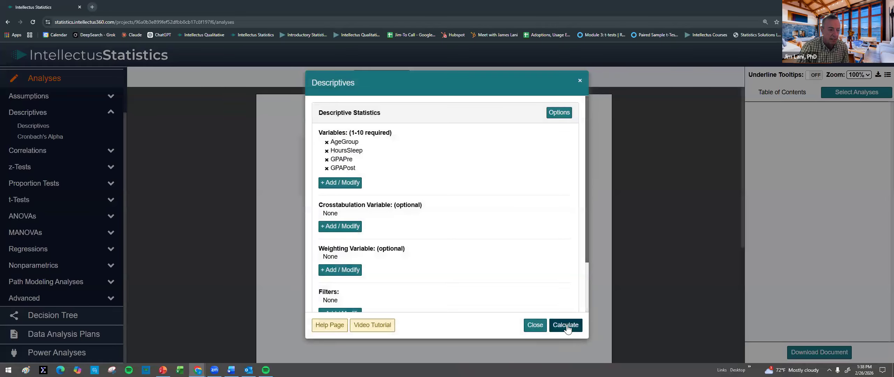
click(556, 326)
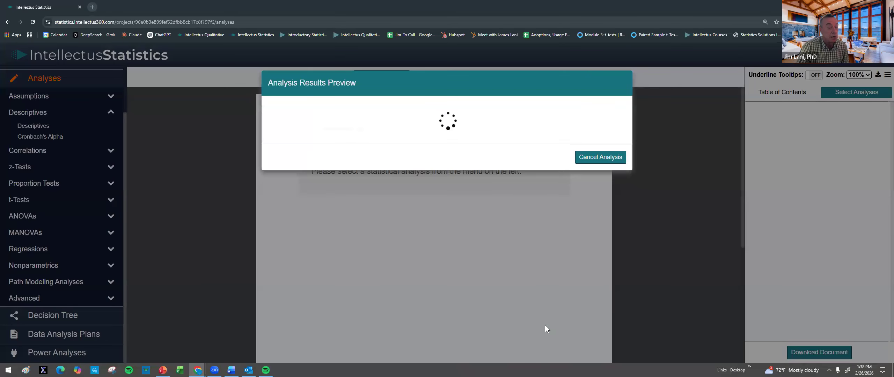
click(556, 325)
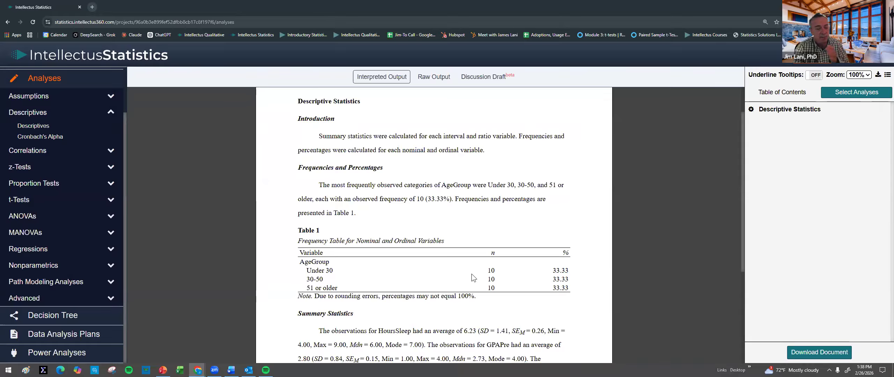
Step: Review the descriptive statistics write-up, reading the explanations of the sample size (n) and standard deviation (SD) terms
scroll(481, 255, down, 1)
mouse_move(483, 243)
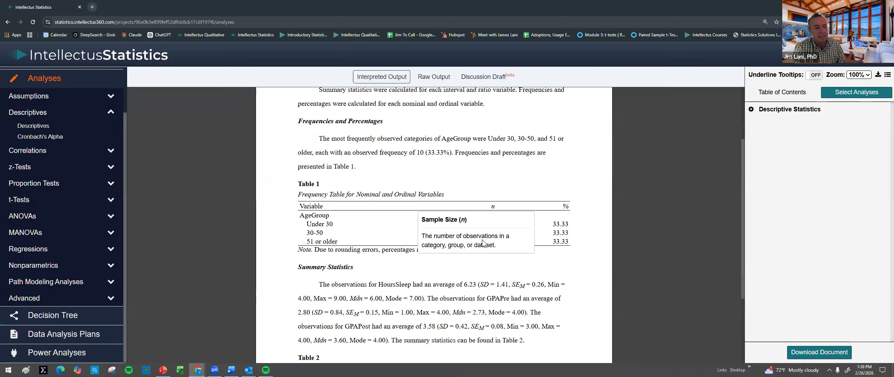
mouse_move(484, 286)
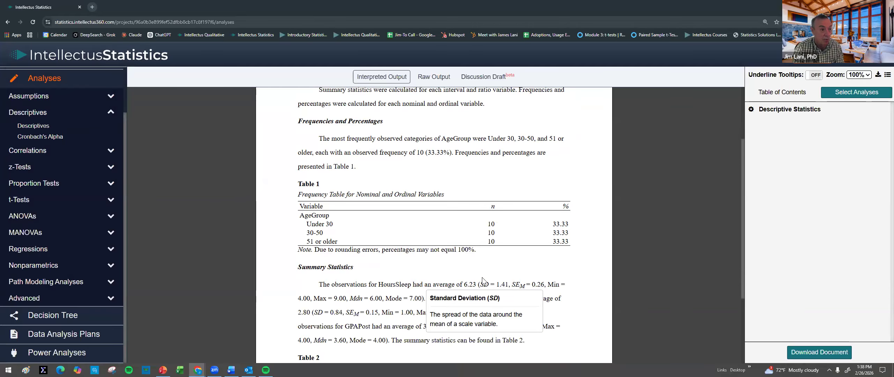
Step: Review the AgeGroup frequencies paragraph and the summary statistics for HoursSleep, GPAPre and GPAPost in the descriptive write-up
scroll(488, 271, down, 2)
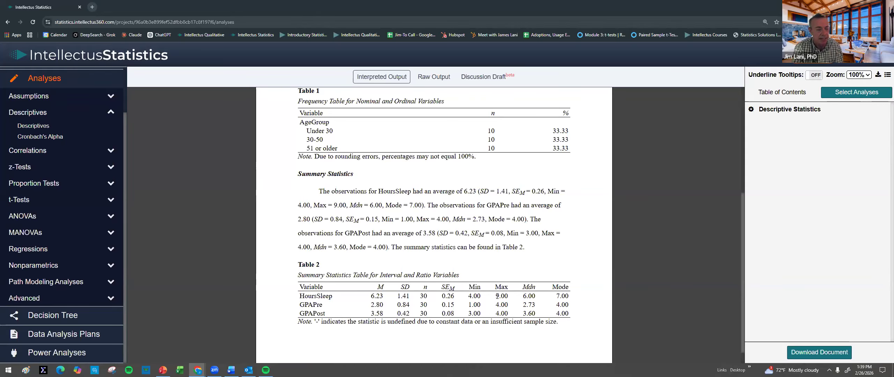
scroll(467, 239, up, 4)
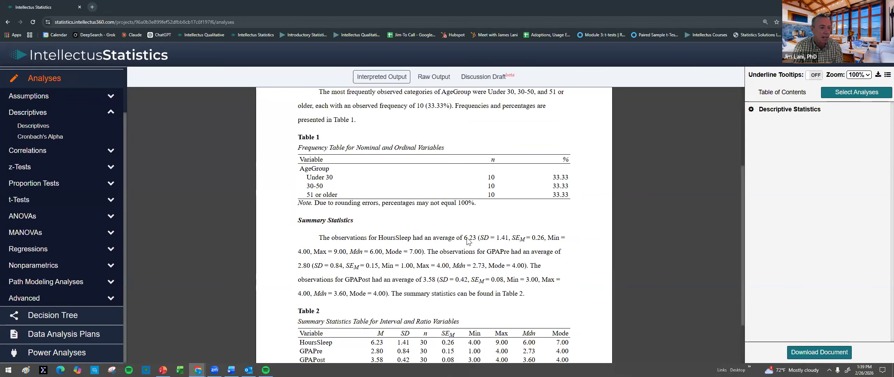
scroll(467, 239, down, 1)
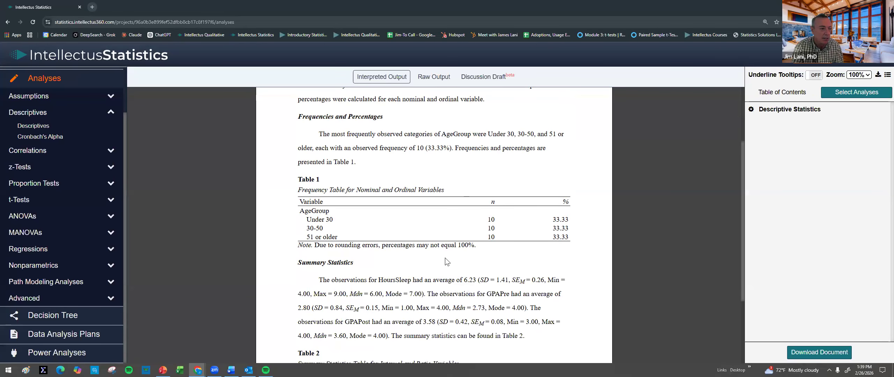
scroll(445, 258, up, 2)
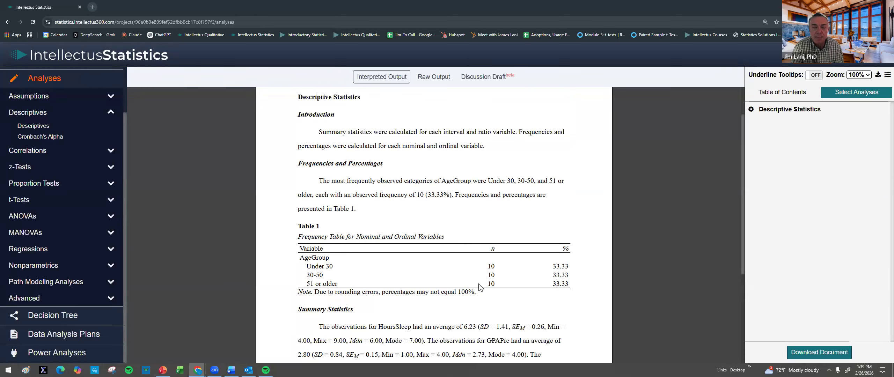
drag(415, 181, 547, 183)
scroll(497, 265, down, 1)
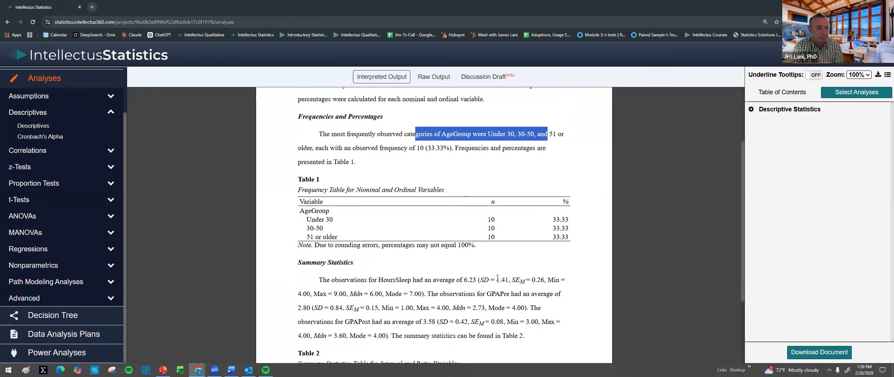
scroll(497, 278, down, 2)
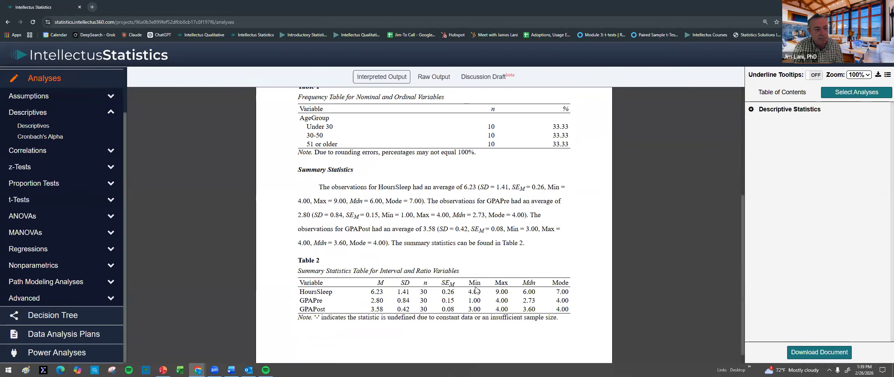
mouse_move(477, 286)
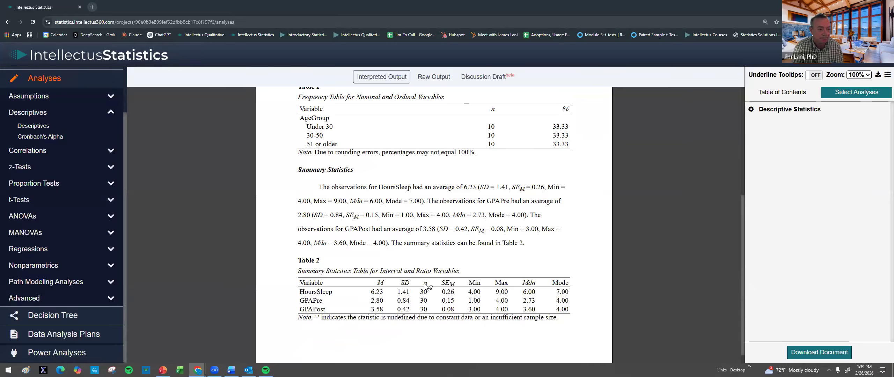
mouse_move(428, 284)
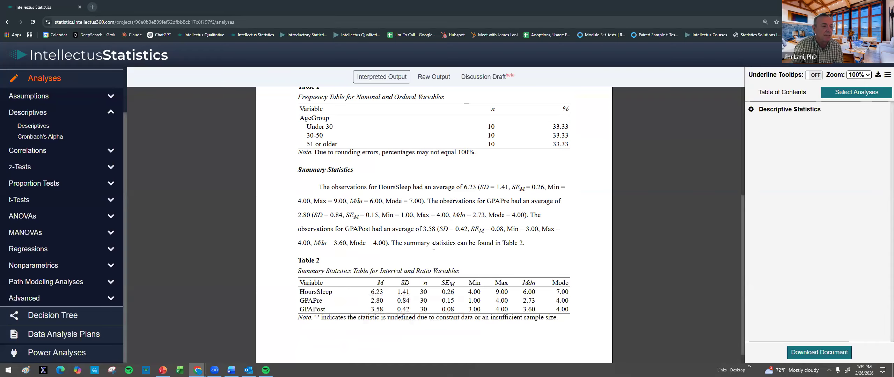
Step: Set up a Paired Samples t-Test with GPAPre as Variable 1 and GPAPost as Variable 2
click(20, 200)
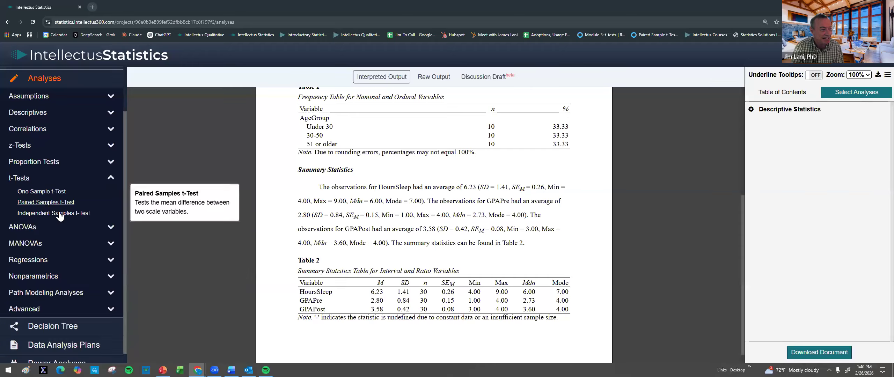
click(49, 205)
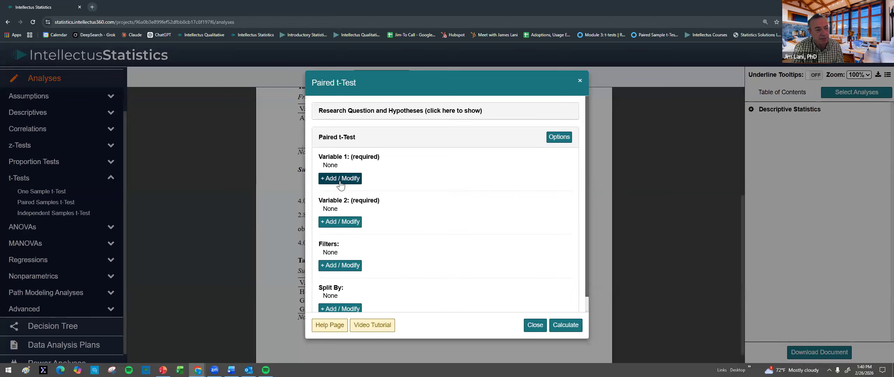
click(341, 179)
click(357, 120)
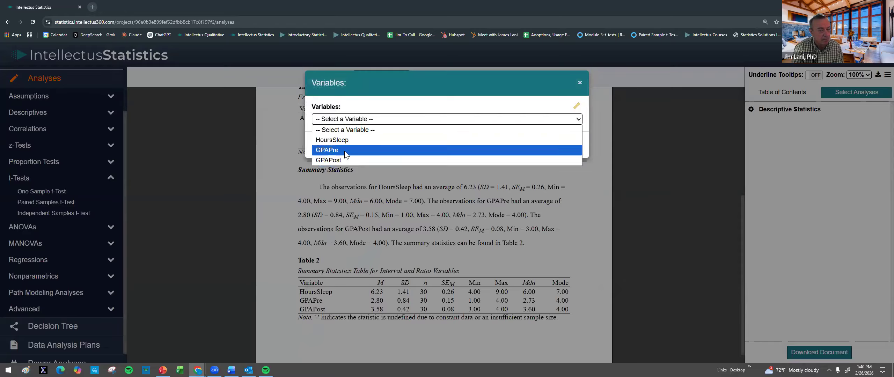
click(340, 142)
click(566, 149)
click(340, 229)
click(369, 119)
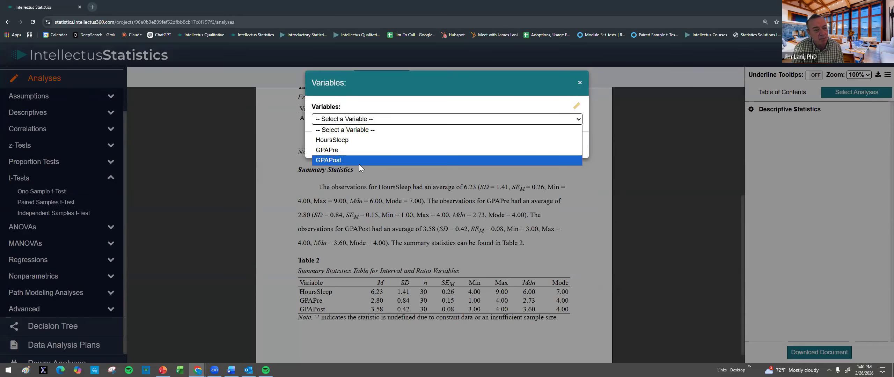
click(359, 161)
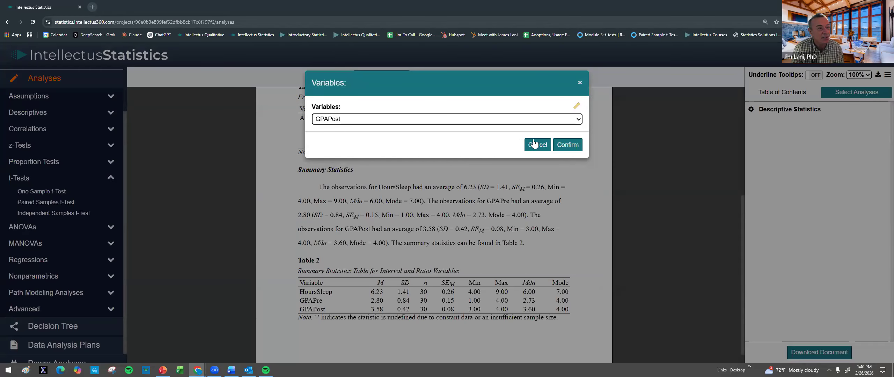
click(564, 145)
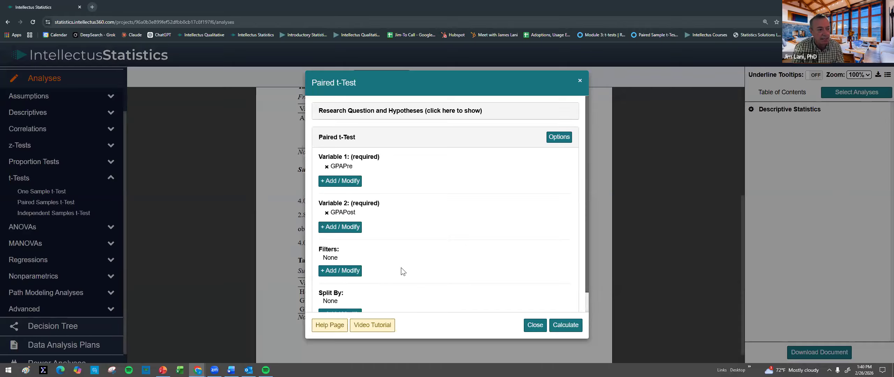
click(353, 182)
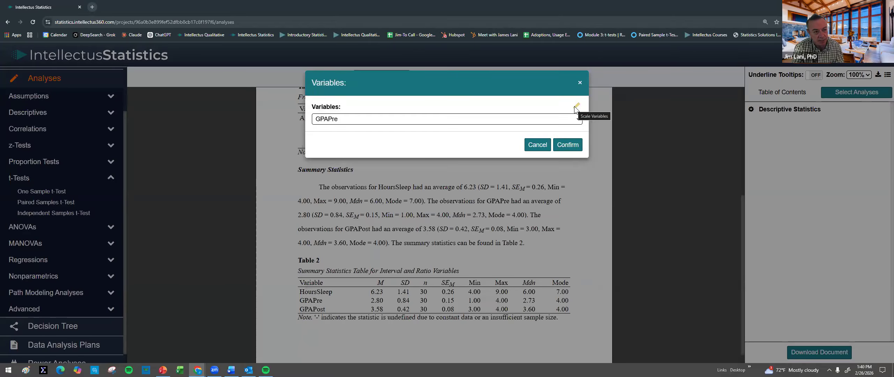
click(536, 149)
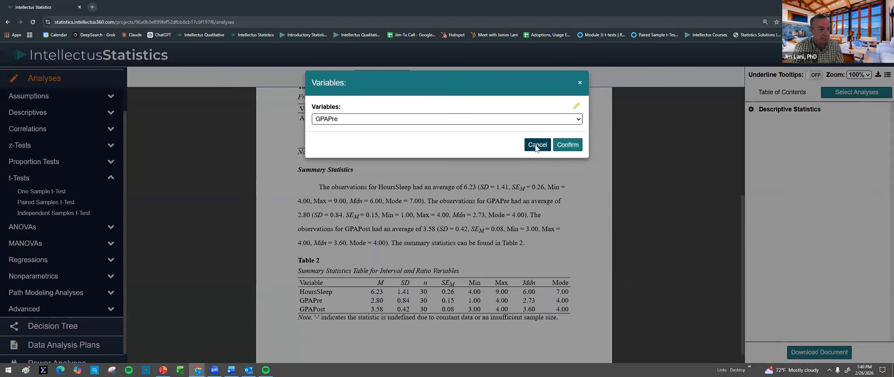
scroll(363, 307, down, 1)
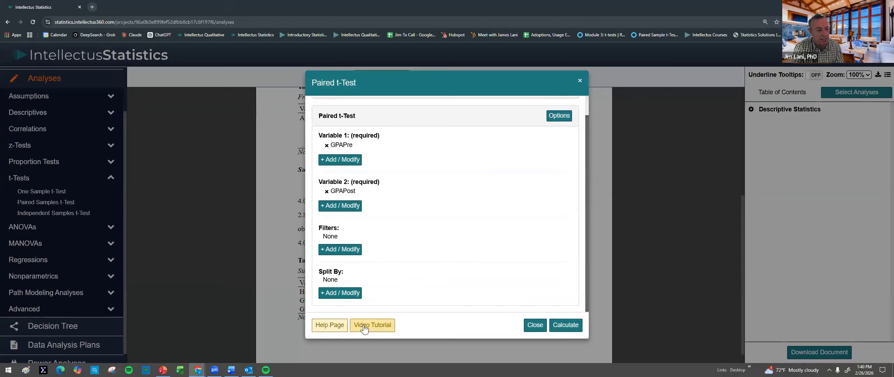
click(566, 326)
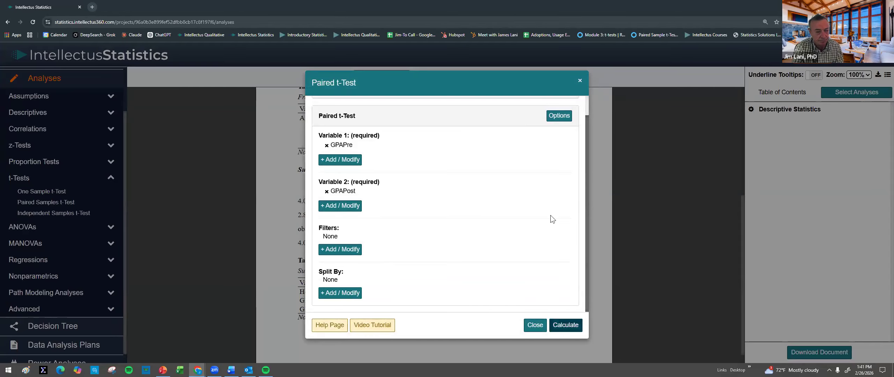
scroll(550, 219, up, 1)
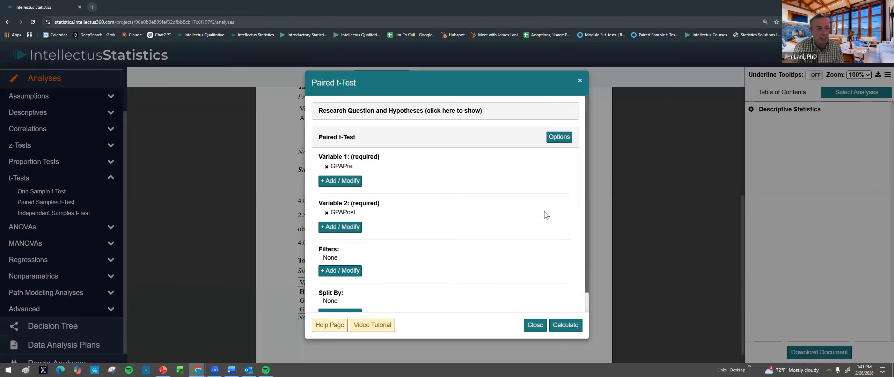
Step: Save the two-tailed test options with Shapiro-Wilk and automatic nonparametrics enabled, and add the calculated paired t-test to the analysis document
click(560, 137)
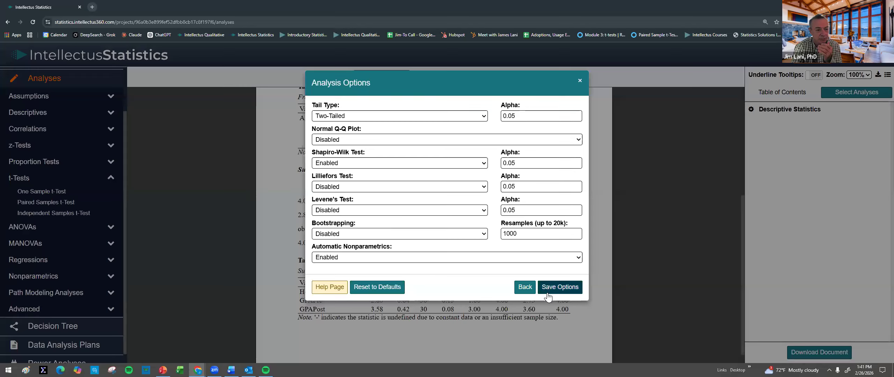
click(561, 288)
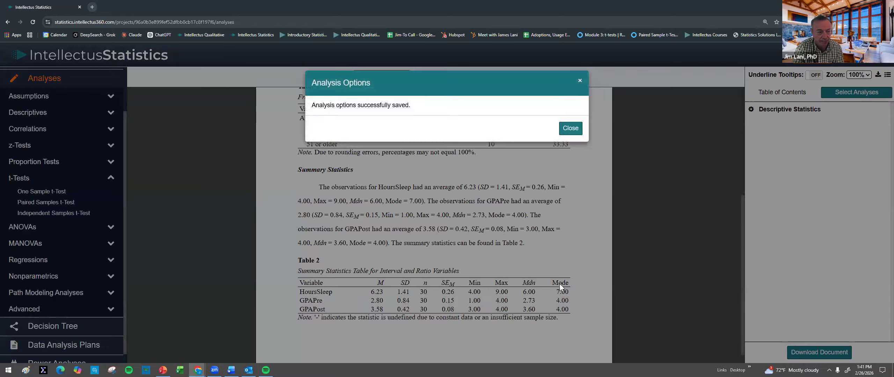
click(576, 130)
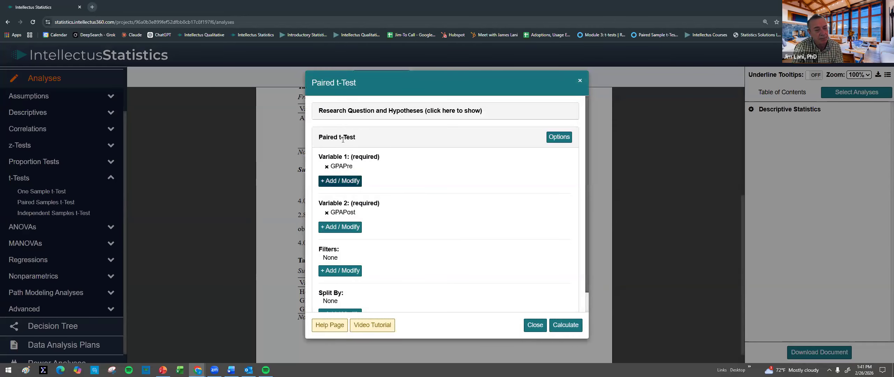
click(569, 327)
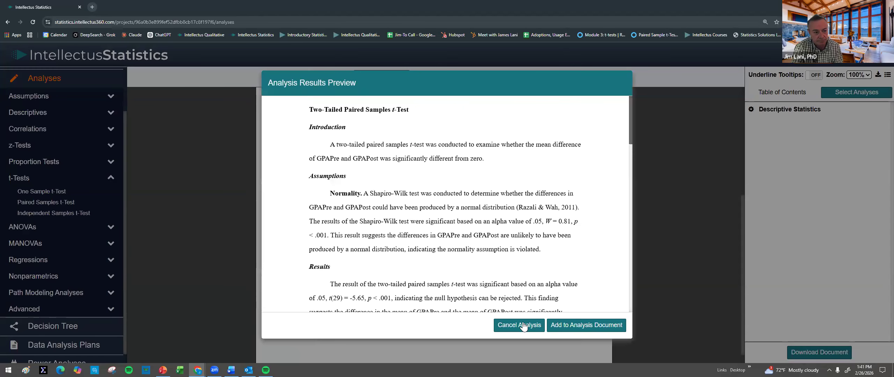
click(573, 324)
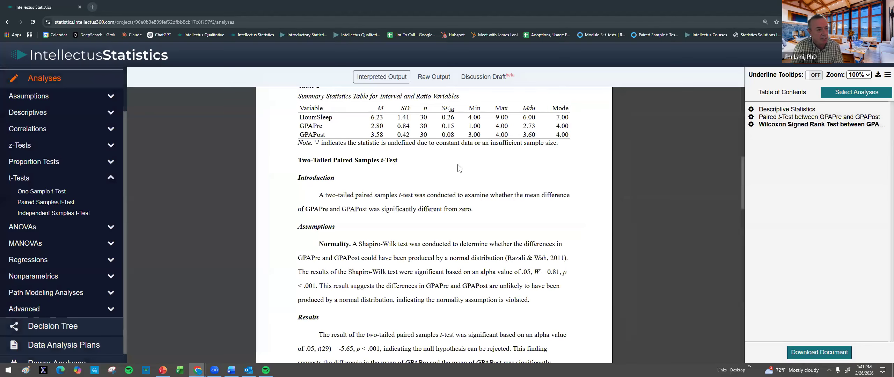
Step: Examine the paired t-test's introduction and normality assumption, highlighting the Shapiro-Wilk test, its p value and the conclusion about normality
scroll(435, 185, down, 1)
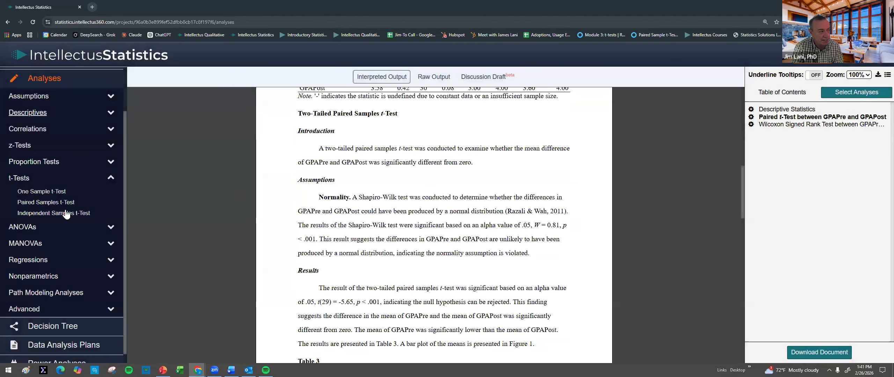
drag(319, 149, 459, 162)
double_click(335, 198)
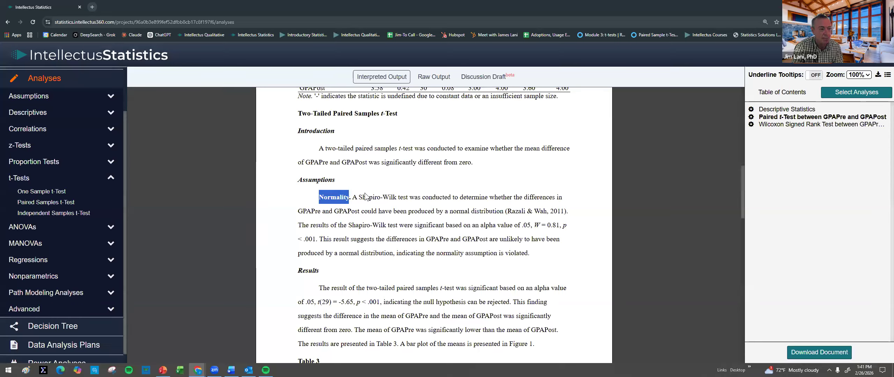
drag(359, 198, 382, 198)
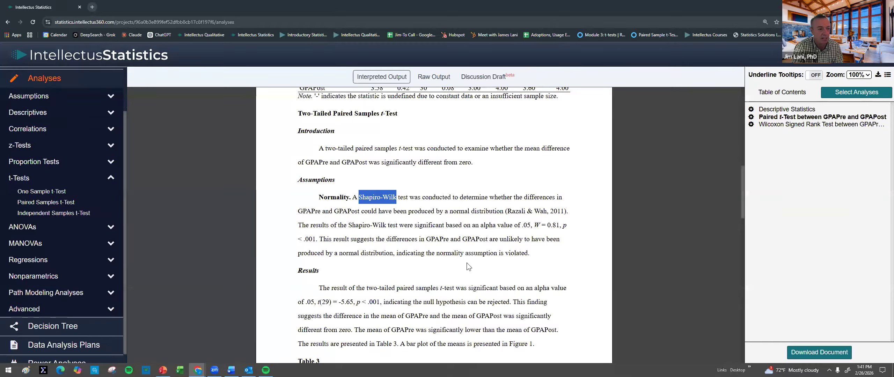
drag(540, 225, 566, 225)
drag(453, 230, 331, 239)
drag(436, 253, 529, 256)
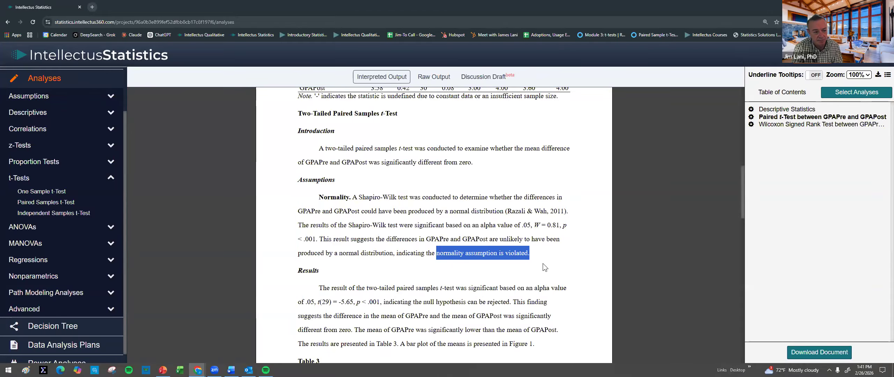
Step: Examine the paired t-test results, highlighting the significance and null hypothesis wording, and check Cohen's d and the supplemental Wilcoxon signed-rank section
scroll(526, 248, down, 2)
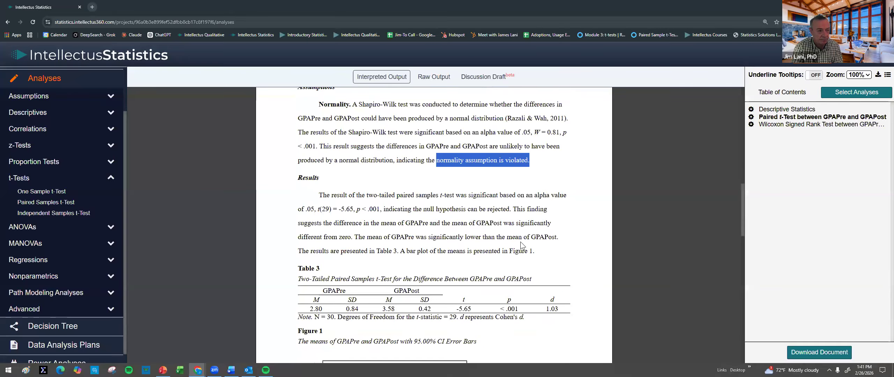
scroll(513, 231, down, 2)
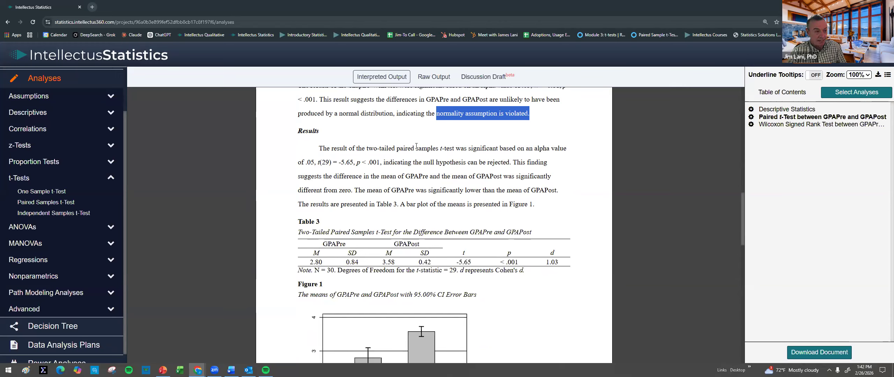
drag(455, 150, 499, 150)
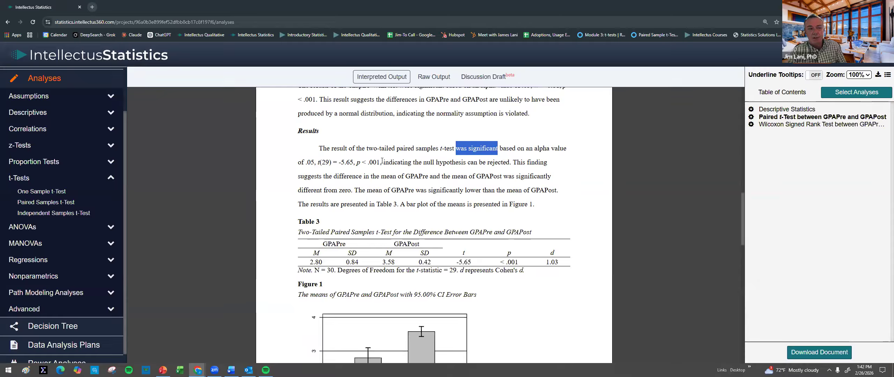
drag(386, 162, 511, 164)
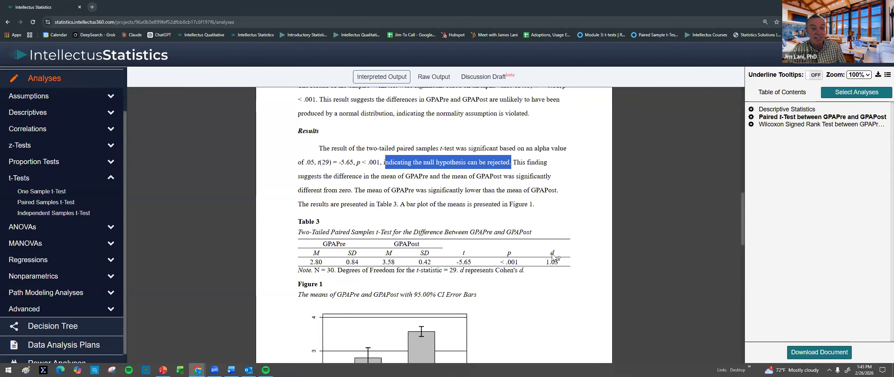
mouse_move(552, 255)
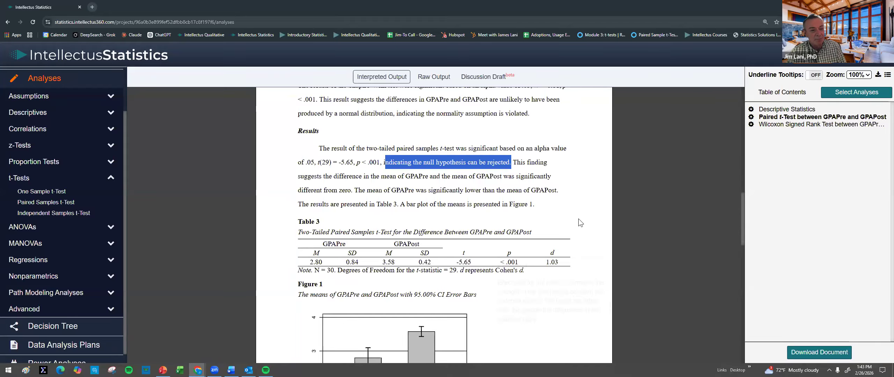
mouse_move(553, 255)
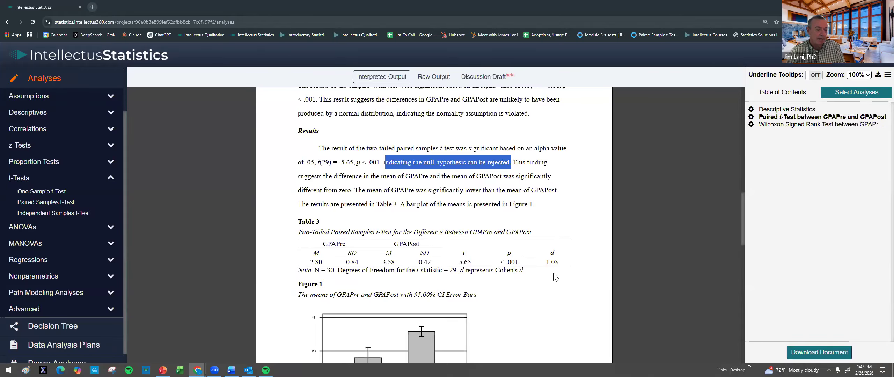
scroll(553, 275, down, 9)
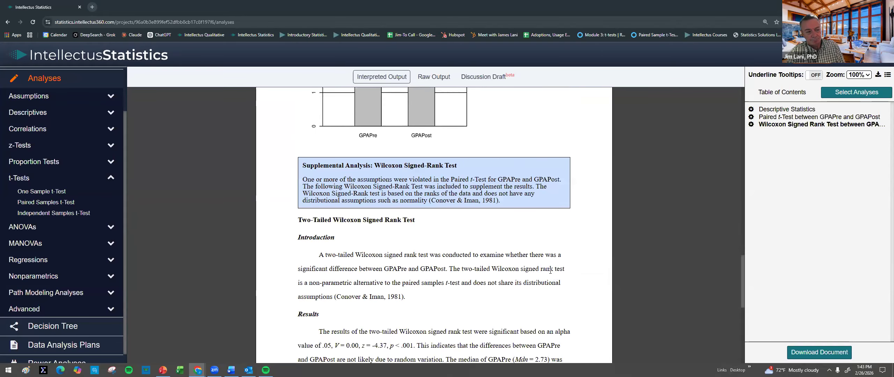
Step: Read the Wilcoxon signed-rank introduction and results, highlighting the z and p values and the significance wording
scroll(506, 206, up, 9)
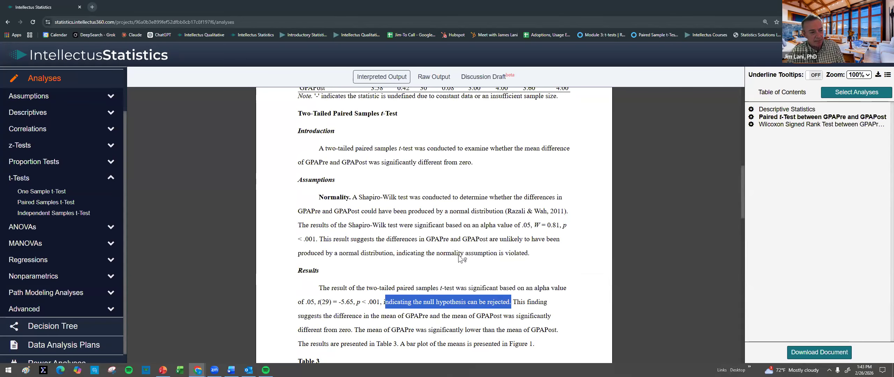
scroll(531, 248, down, 10)
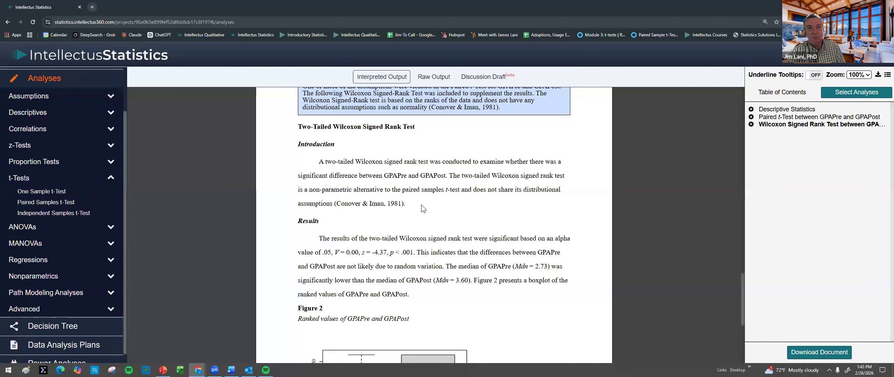
mouse_move(471, 184)
scroll(429, 219, down, 2)
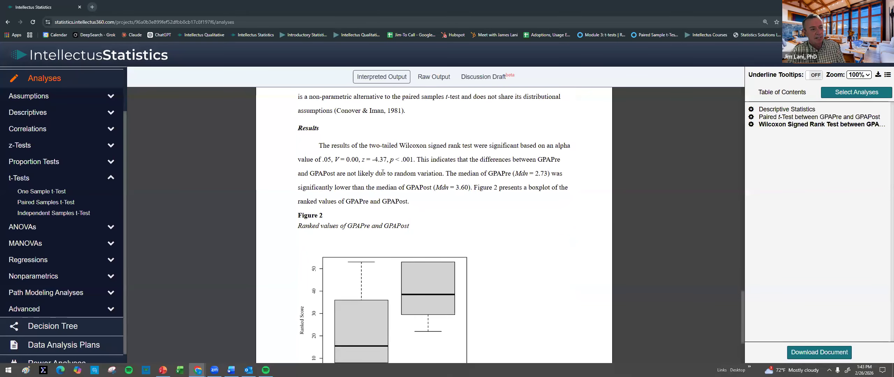
drag(359, 160, 413, 159)
scroll(433, 212, down, 1)
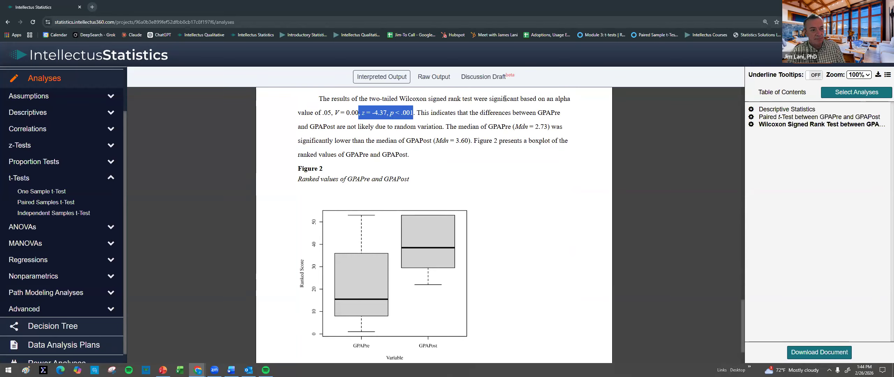
drag(474, 98, 521, 99)
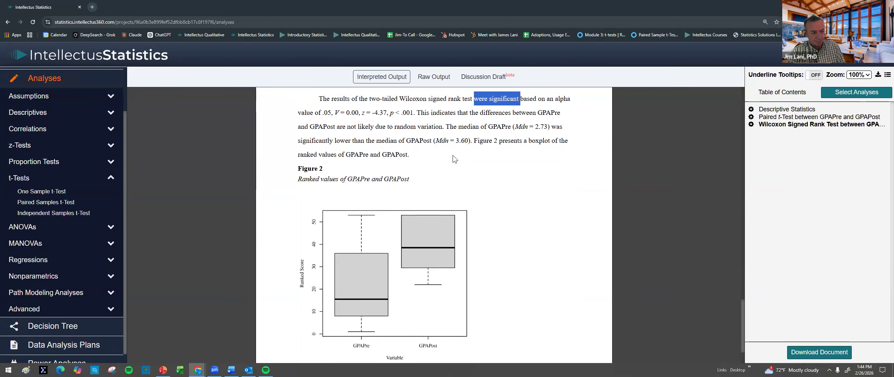
Step: Examine the Figure 2 boxplot of ranked GPAPre and GPAPost values beneath the Wilcoxon results
mouse_move(445, 189)
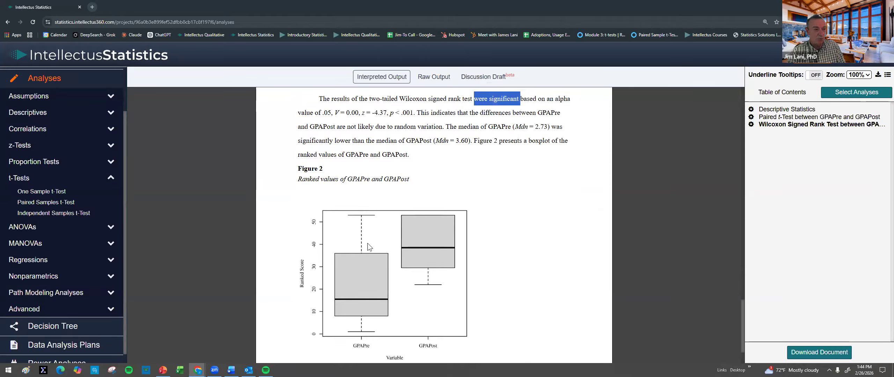
mouse_move(357, 259)
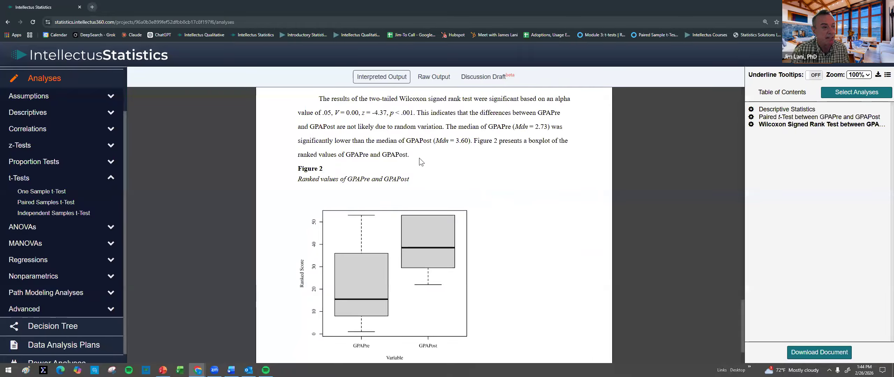
scroll(419, 158, down, 1)
mouse_move(436, 174)
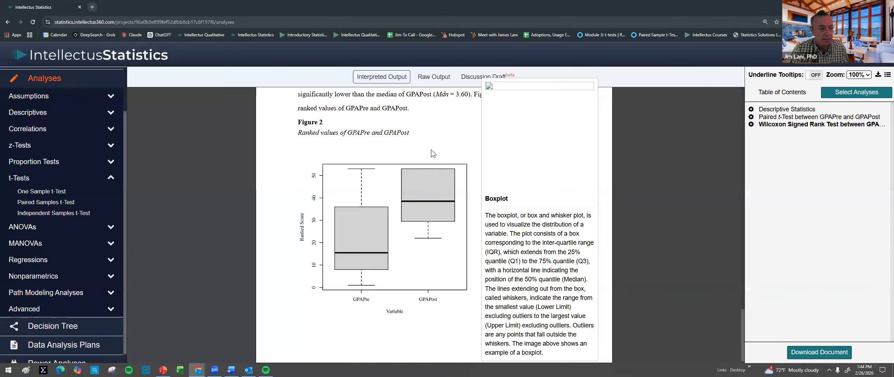
scroll(438, 139, up, 1)
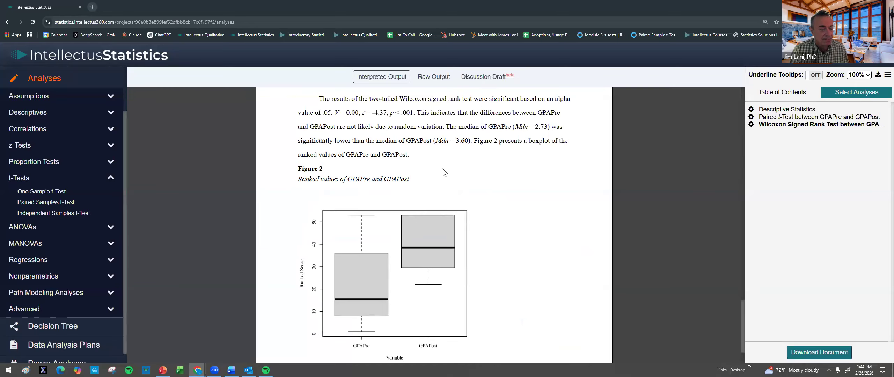
mouse_move(335, 243)
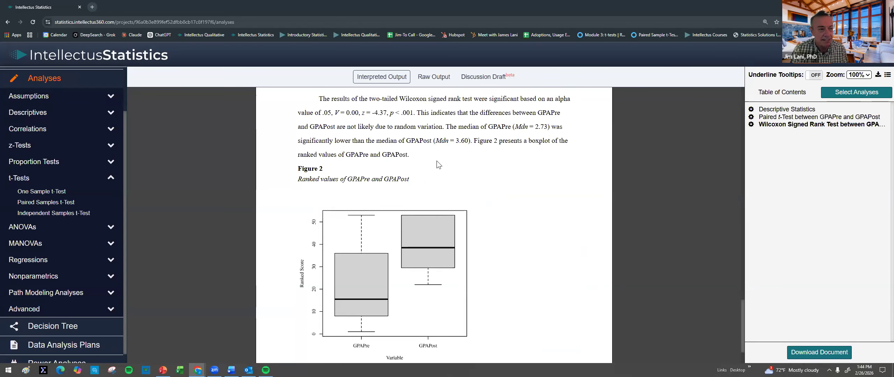
Step: Download the analysis document, open MasterClass (5).docx in Word and widen its window
click(812, 352)
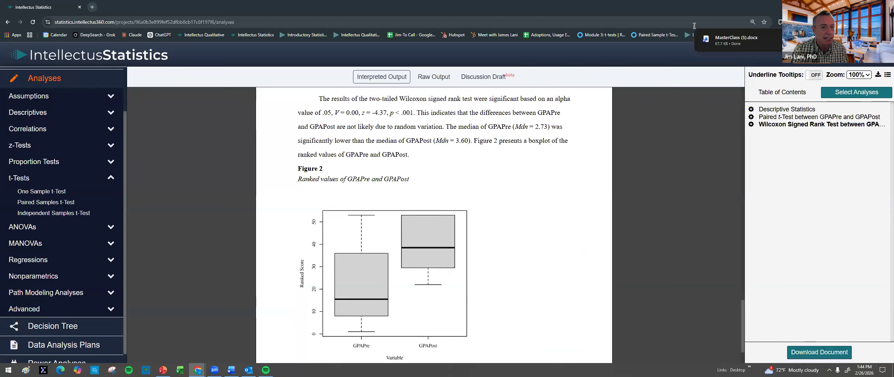
click(730, 37)
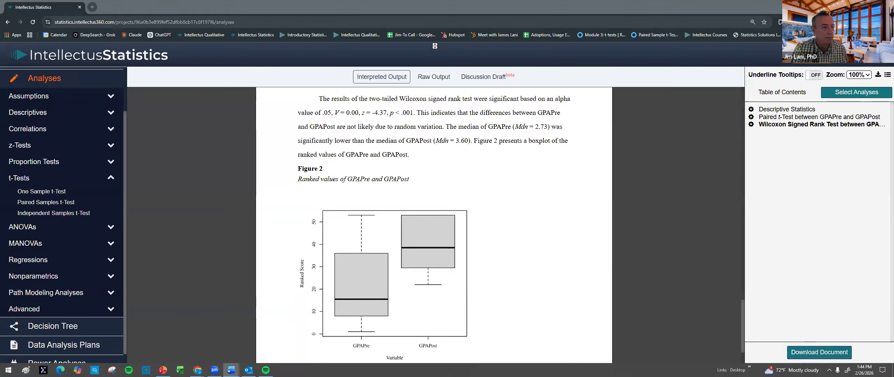
click(614, 172)
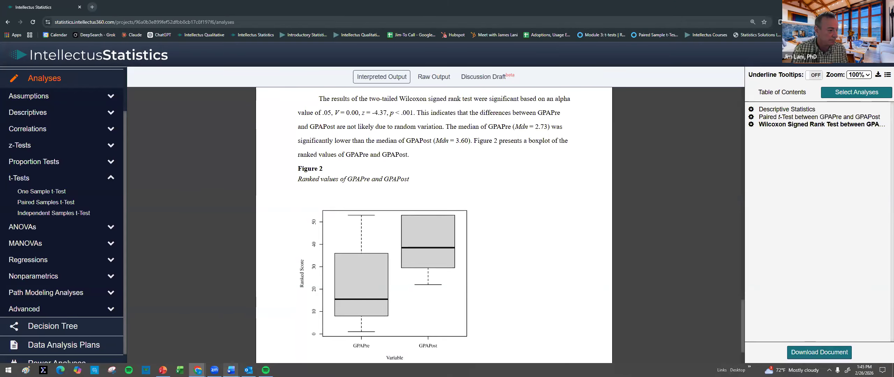
click(240, 365)
click(252, 344)
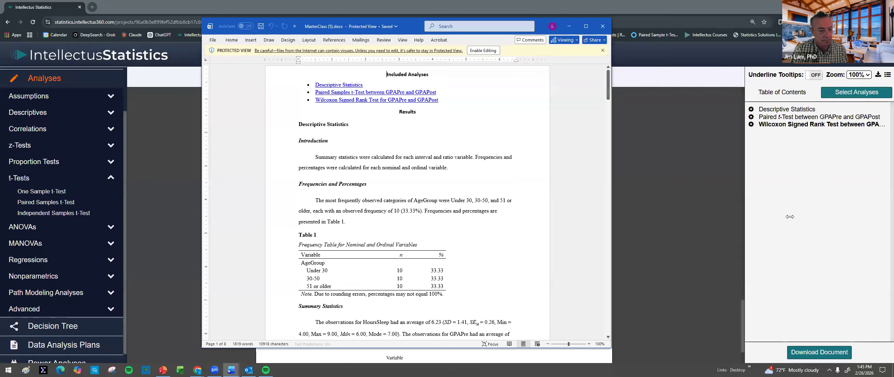
drag(790, 217, 788, 217)
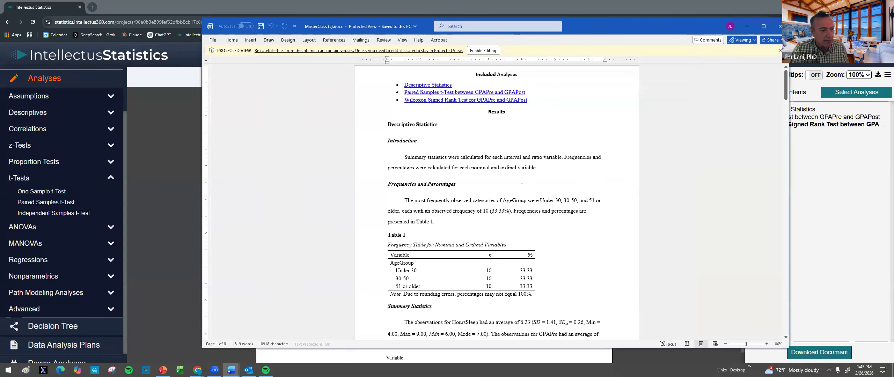
Step: Skim the exported document from the included analyses through the statistics, t-test and boxplot to the References
ctrl+scroll(521, 186, up, 2)
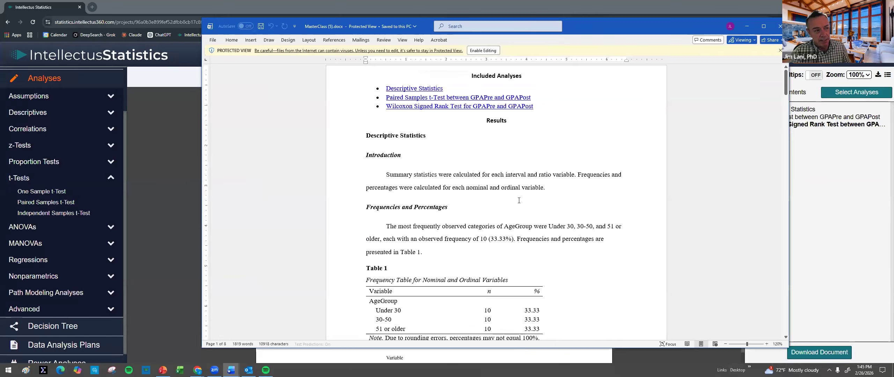
scroll(517, 207, down, 2)
scroll(517, 207, down, 10)
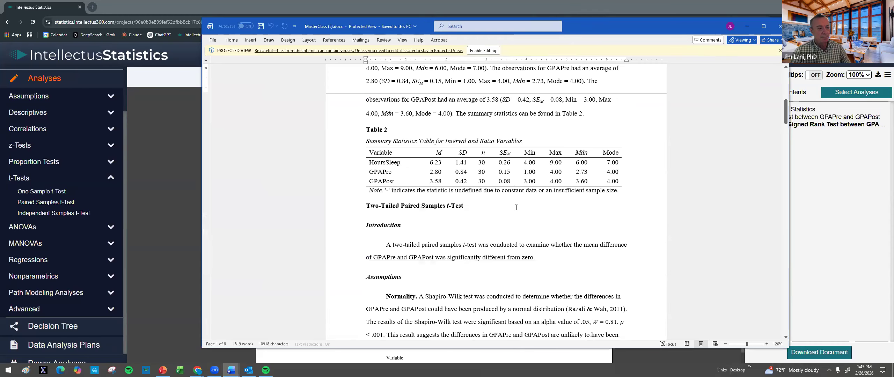
scroll(516, 207, down, 18)
scroll(516, 207, down, 20)
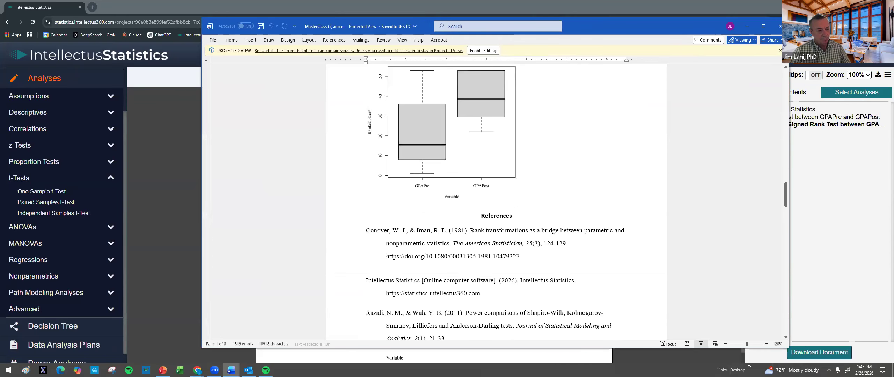
scroll(516, 208, down, 2)
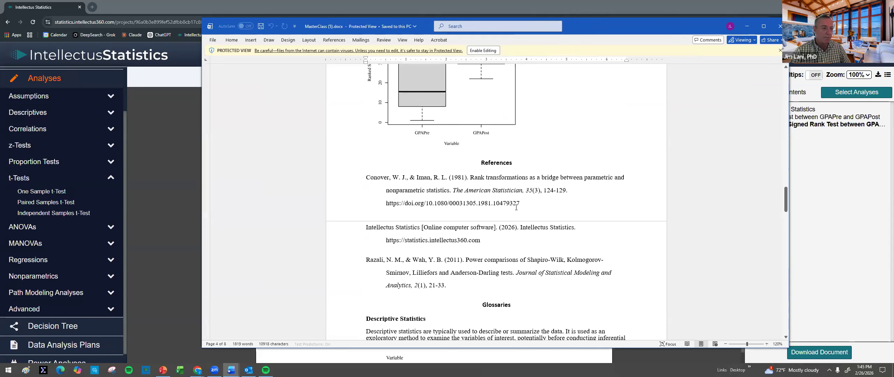
Step: Examine the glossaries for descriptive statistics and the paired samples t-test, and minimize the Word document
scroll(516, 207, down, 4)
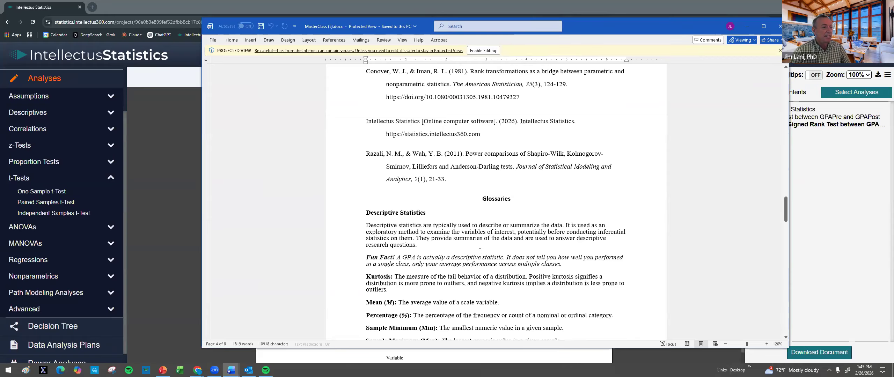
scroll(480, 251, down, 2)
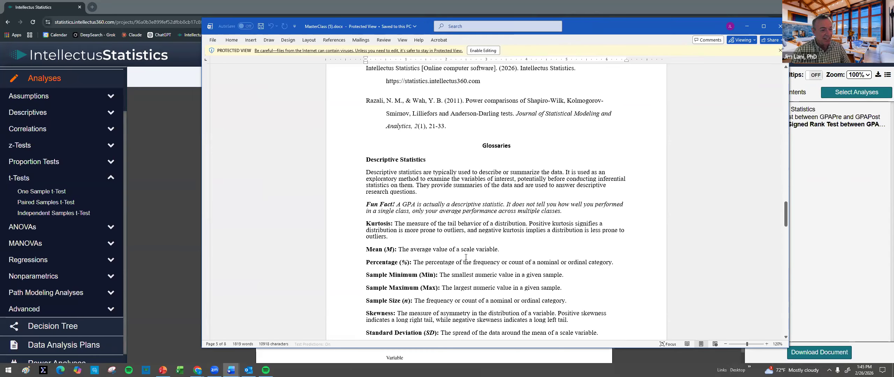
scroll(466, 257, down, 3)
scroll(465, 257, up, 2)
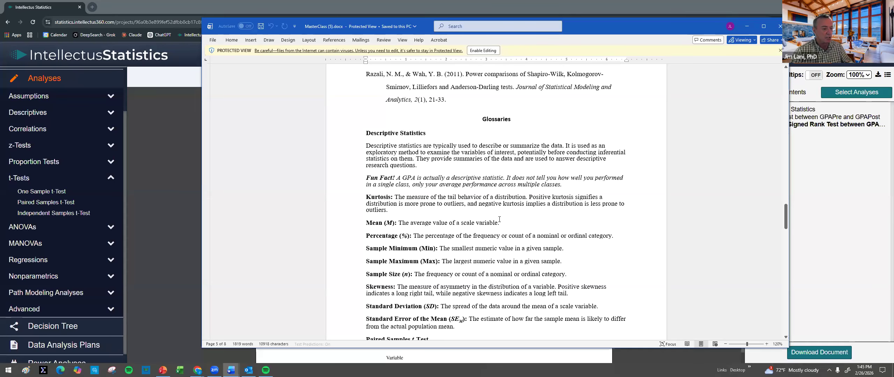
scroll(494, 144, down, 6)
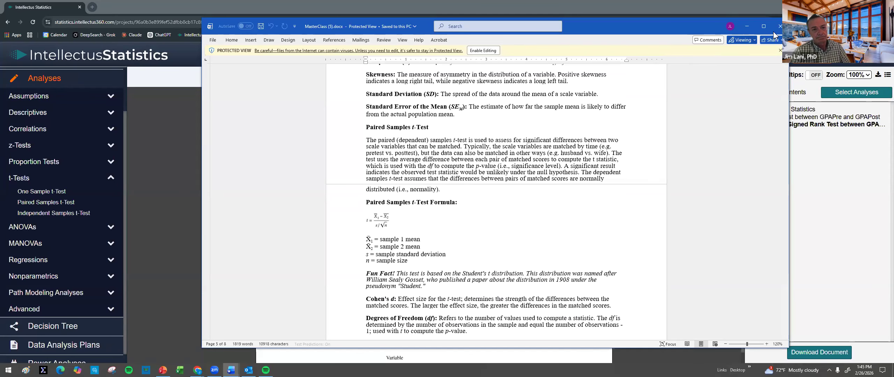
click(745, 27)
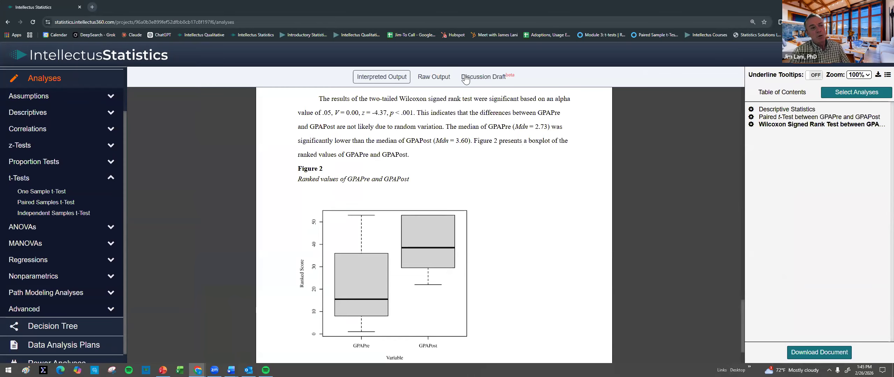
Step: Open the Discussion Draft view in Intellectus Statistics and start generating a new discussion draft
click(485, 79)
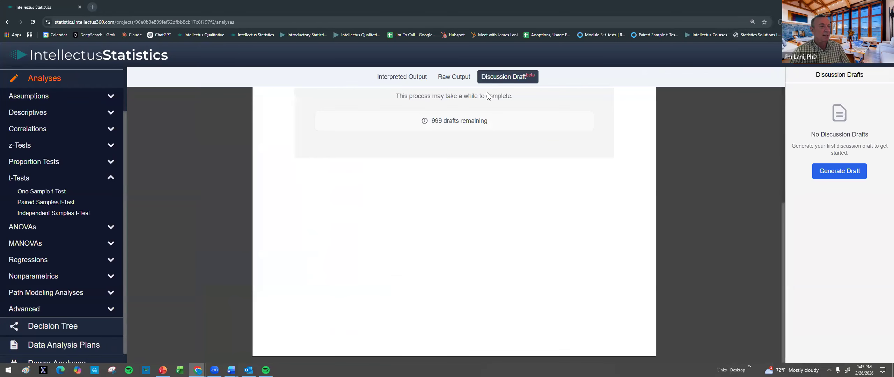
scroll(481, 112, up, 6)
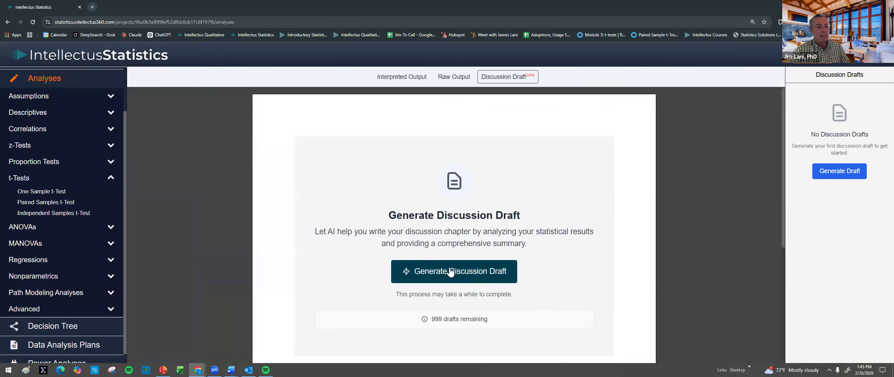
click(454, 270)
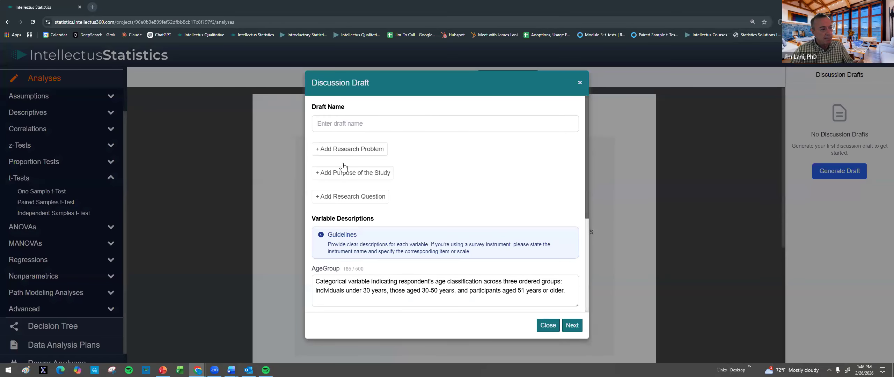
Step: Review the AgeGroup, GPAPost, GPAPre and HoursSleep descriptions and name the discussion draft "test"
click(344, 122)
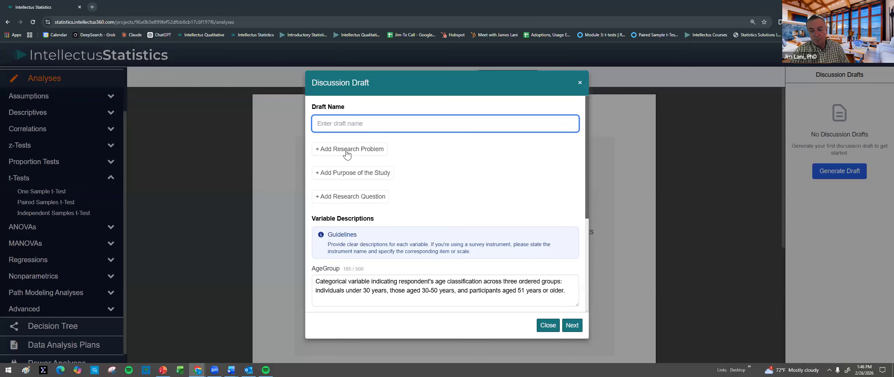
scroll(369, 199, down, 3)
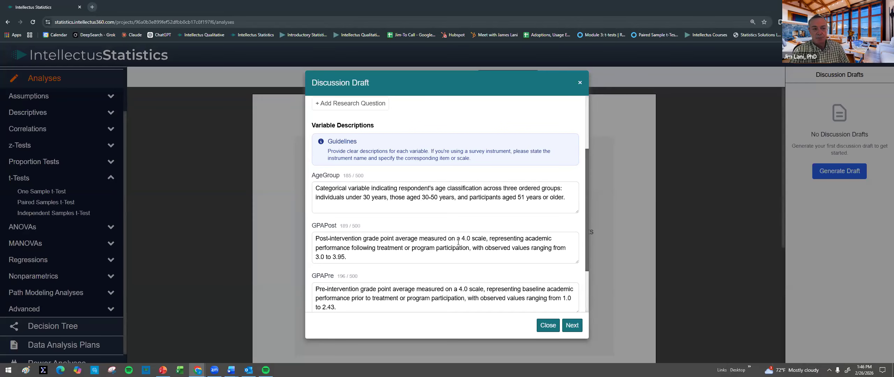
scroll(463, 246, down, 2)
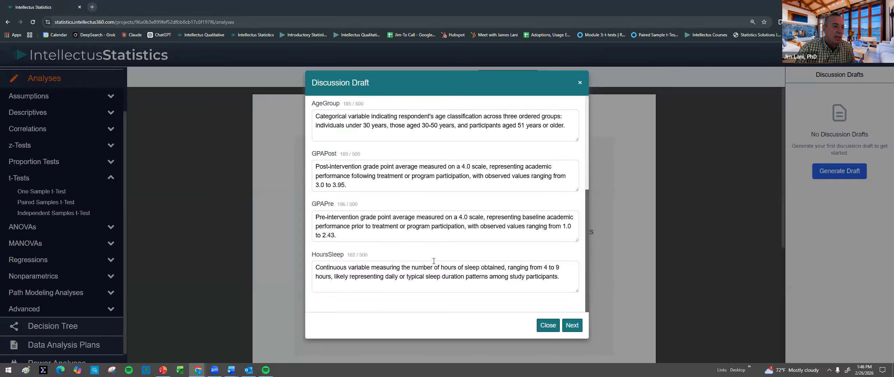
scroll(404, 241, up, 3)
scroll(403, 239, down, 3)
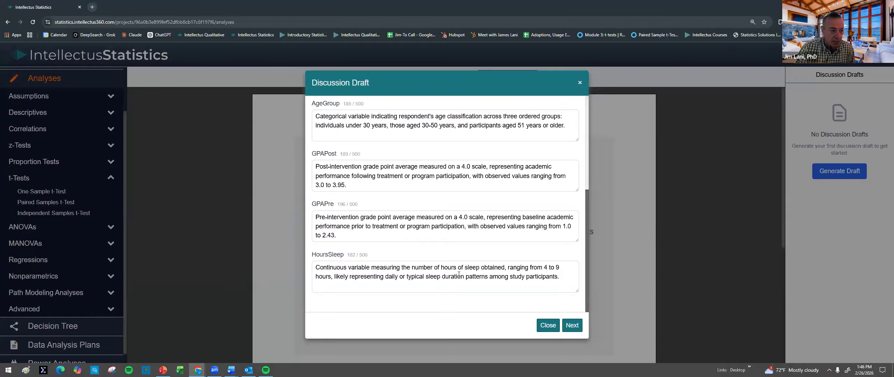
scroll(450, 252, up, 5)
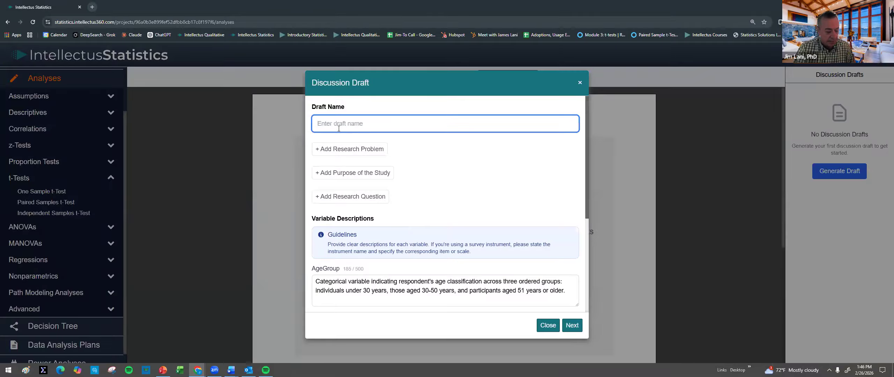
text(test)
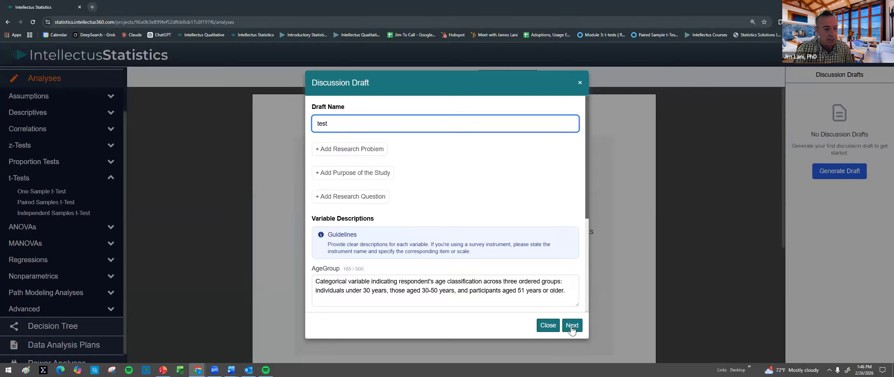
Step: Proceed to the draft's input summary and confirm that the research questions and variable descriptions have been reviewed and verified
click(571, 326)
scroll(419, 266, down, 8)
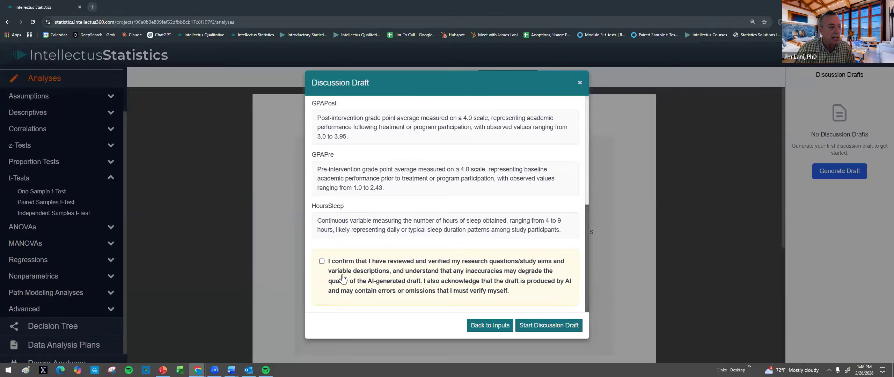
click(322, 262)
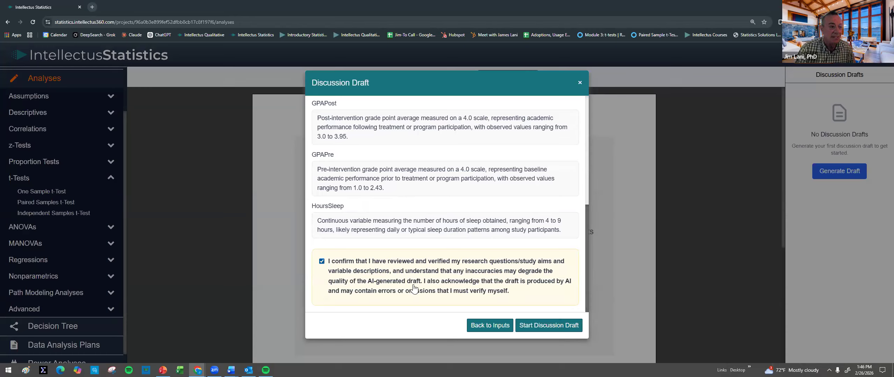
Step: Go back to the draft's inputs, close the discussion draft setup without starting the draft, and return to the project list
click(495, 331)
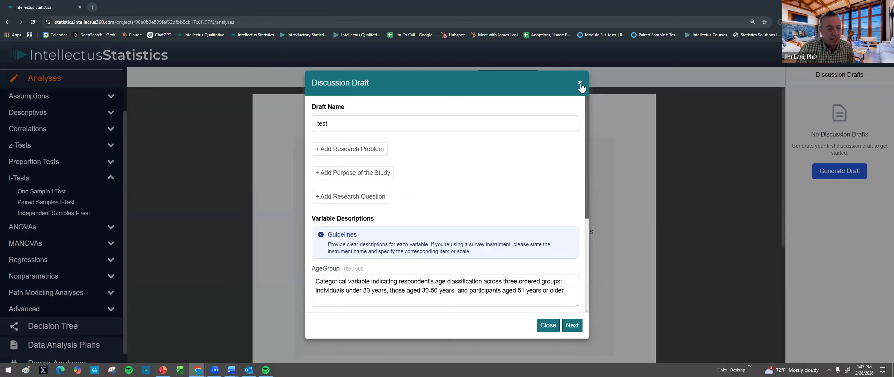
click(580, 84)
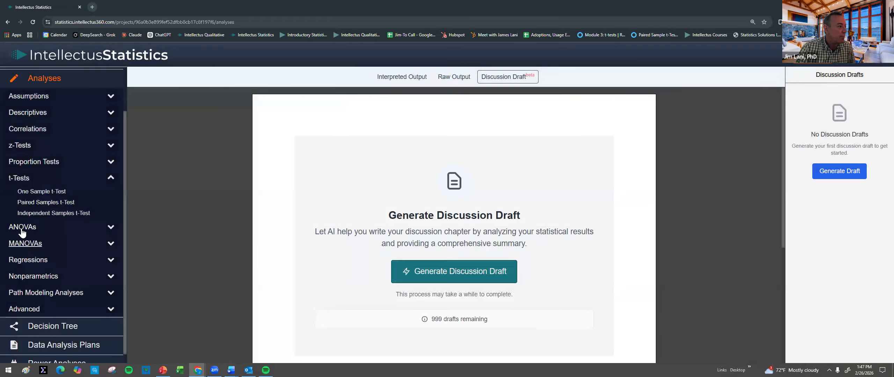
scroll(52, 157, up, 2)
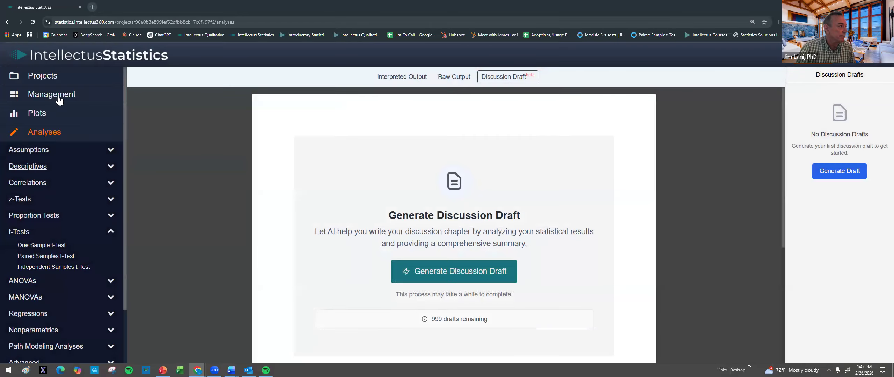
click(55, 77)
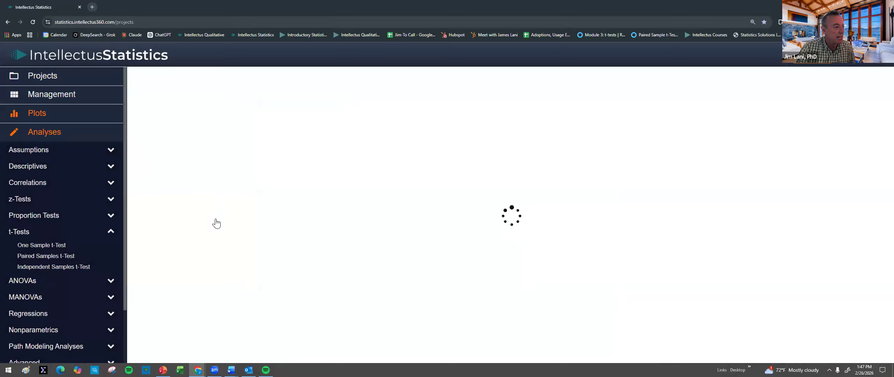
Step: Find the project "Discussion demo (Copy) (Copy)" in the project list and load it
scroll(232, 226, down, 10)
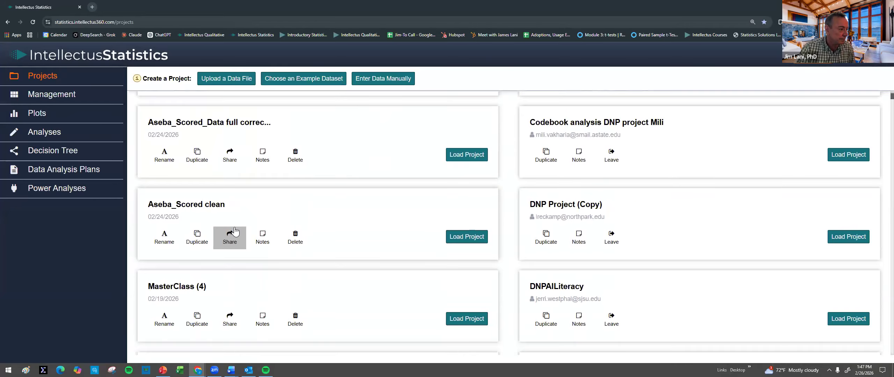
scroll(234, 229, down, 8)
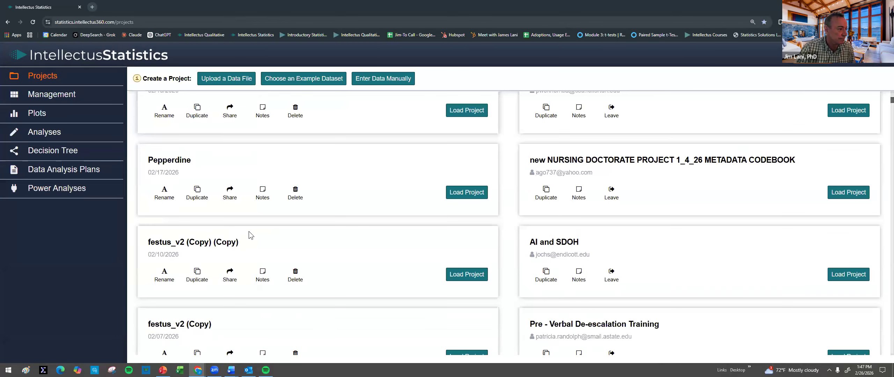
scroll(249, 231, down, 10)
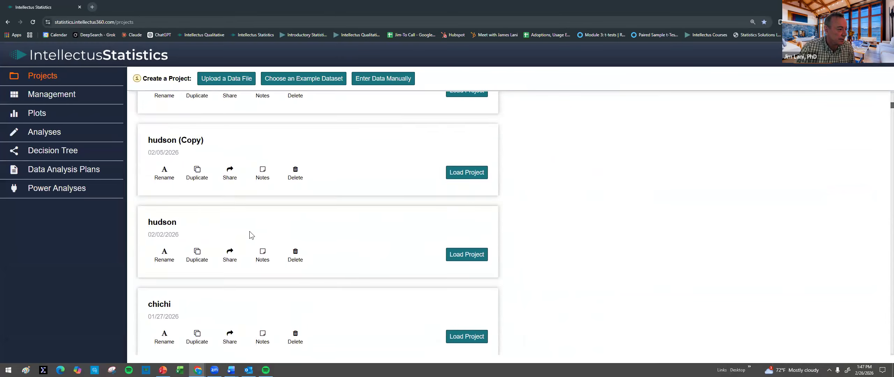
scroll(249, 231, down, 10)
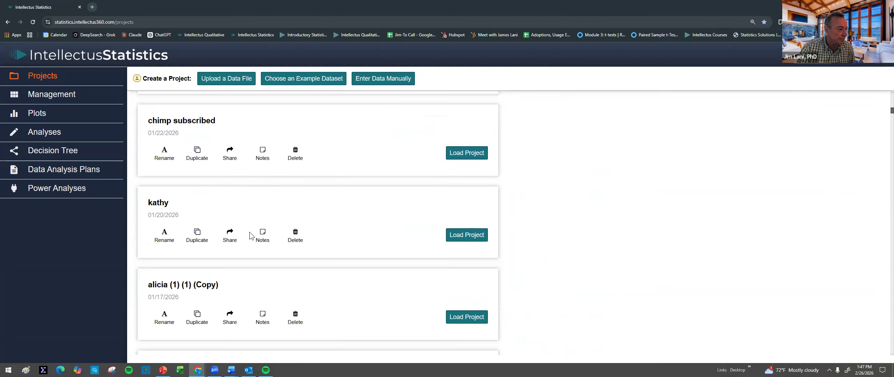
scroll(251, 236, down, 10)
scroll(251, 235, down, 15)
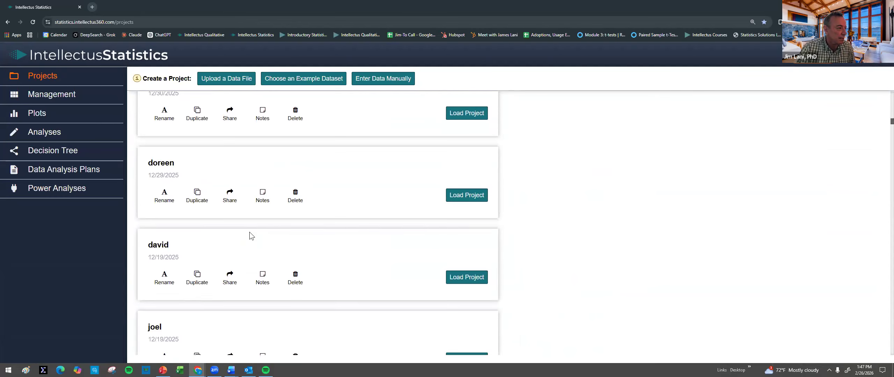
scroll(250, 232, up, 4)
scroll(250, 233, down, 10)
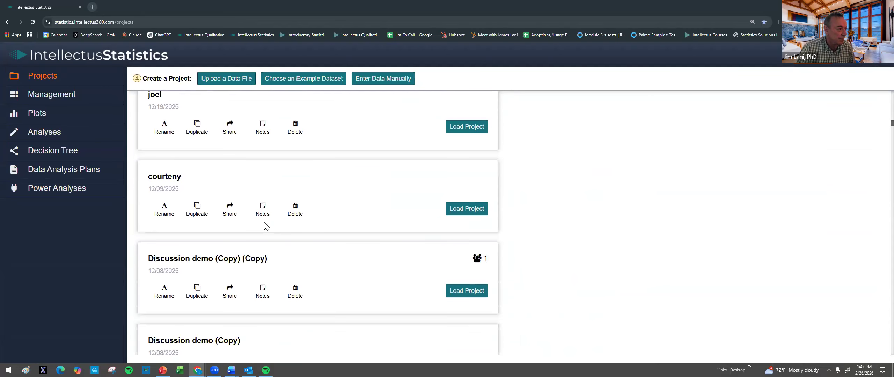
click(469, 297)
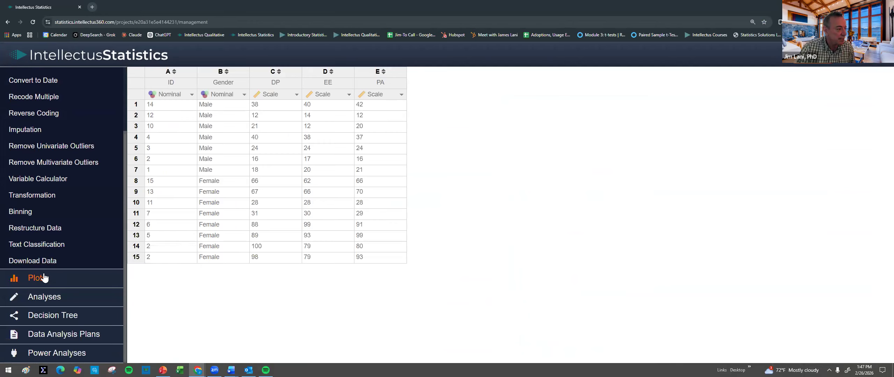
Step: Open the project's discussion drafts under its analyses and view the draft "Discussion Feb 16 2026"
click(39, 299)
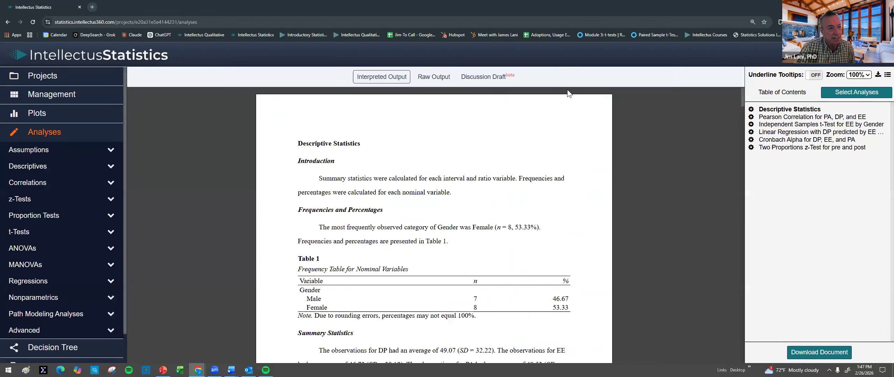
click(488, 76)
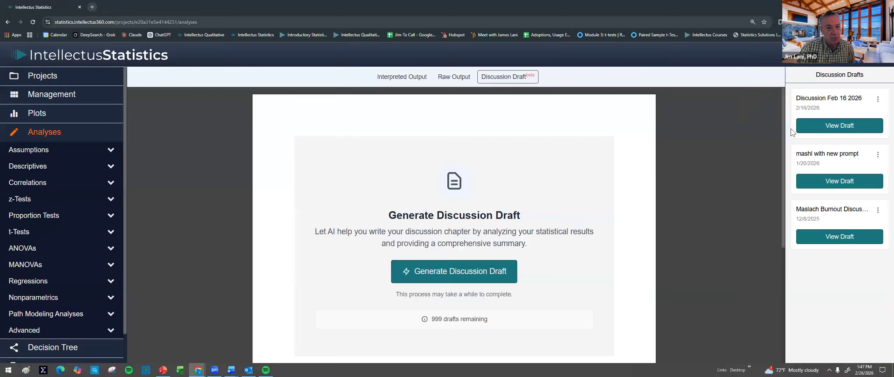
click(834, 128)
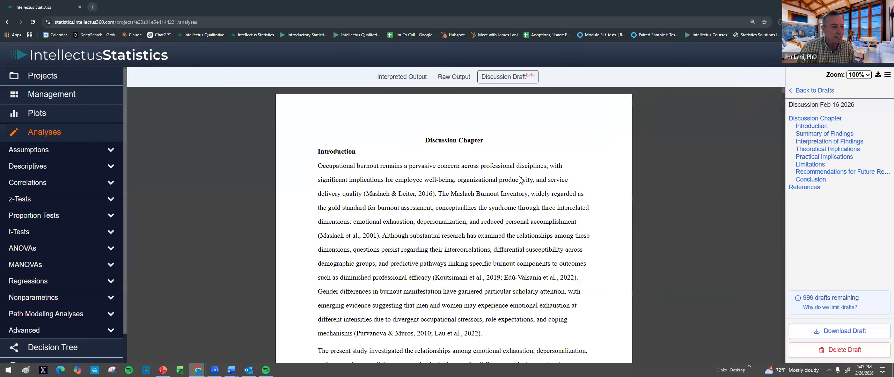
Step: Examine the discussion chapter from the introduction and summary of findings through interpretation, implications, limitations, future research recommendations and conclusion
scroll(440, 189, down, 1)
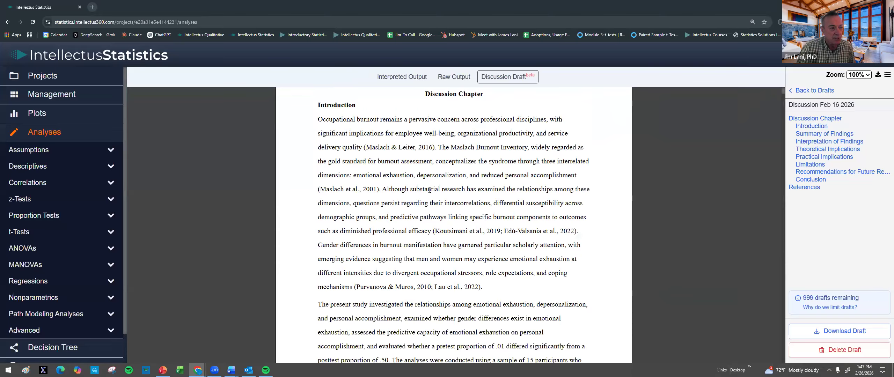
scroll(430, 195, down, 10)
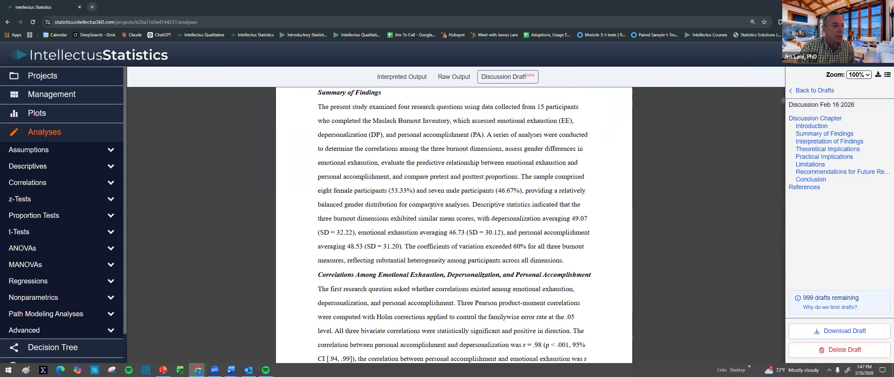
click(817, 143)
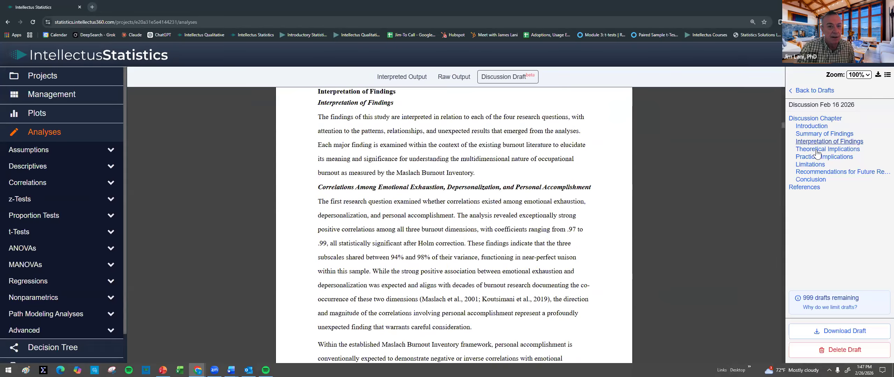
click(817, 151)
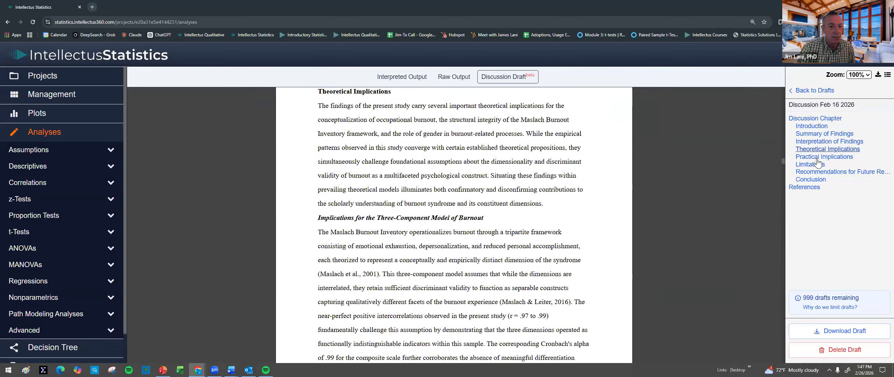
click(818, 161)
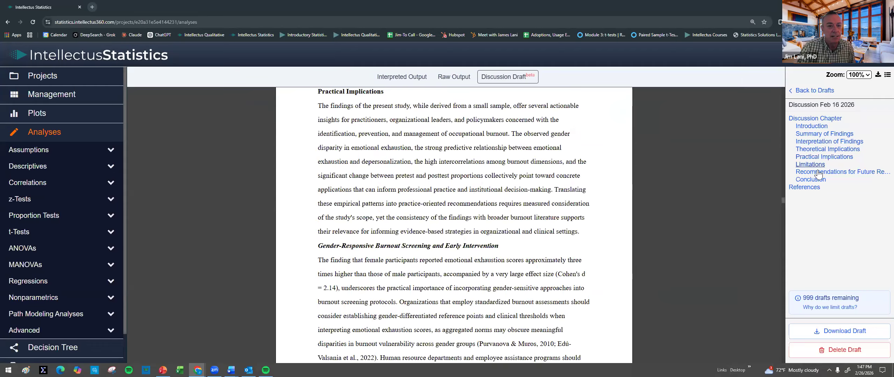
click(816, 165)
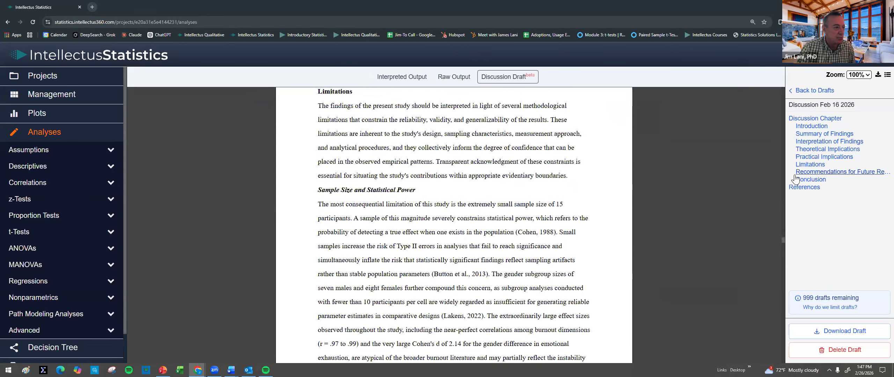
click(821, 172)
click(816, 181)
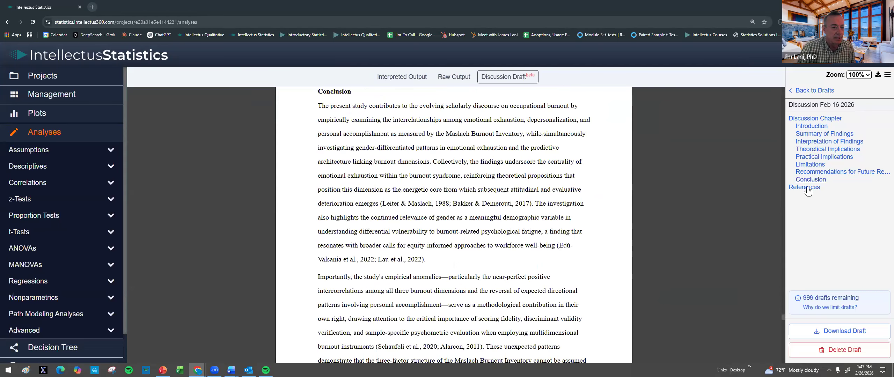
Step: Look through the discussion draft's reference list and its DOI links
click(804, 188)
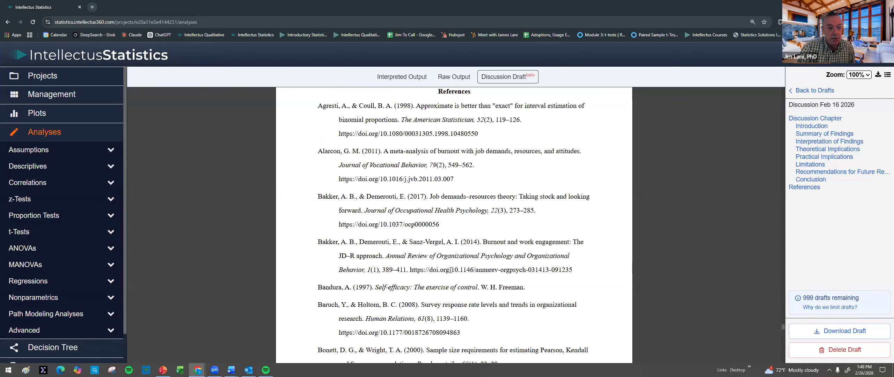
scroll(472, 259, down, 1)
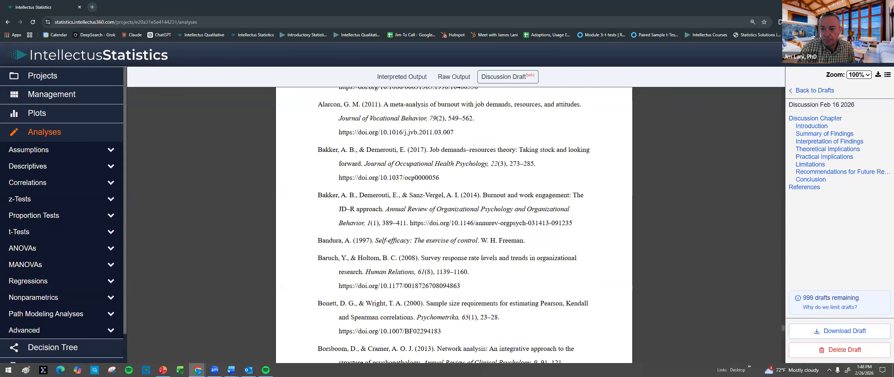
scroll(623, 234, down, 10)
scroll(622, 214, up, 20)
Step: Leave the discussion draft for the project list and reload the page
click(35, 75)
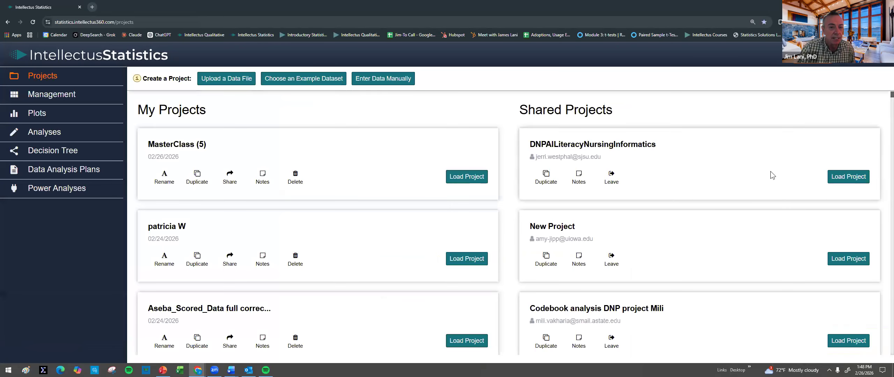
click(33, 22)
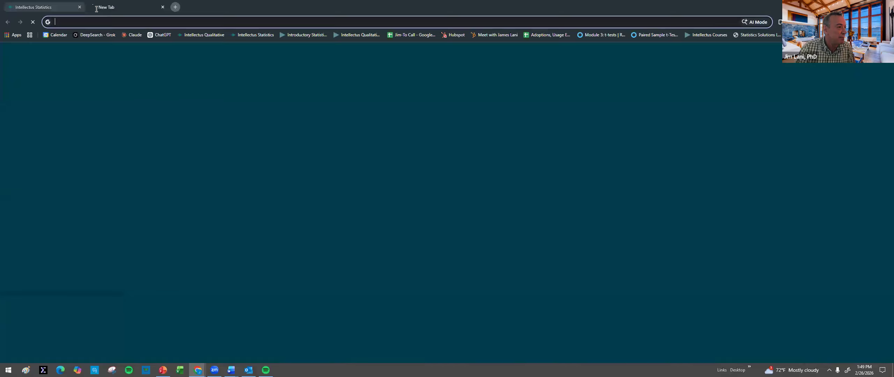
Step: Open the Intellectus360 website at intellectus360.com in a new browser tab
click(92, 7)
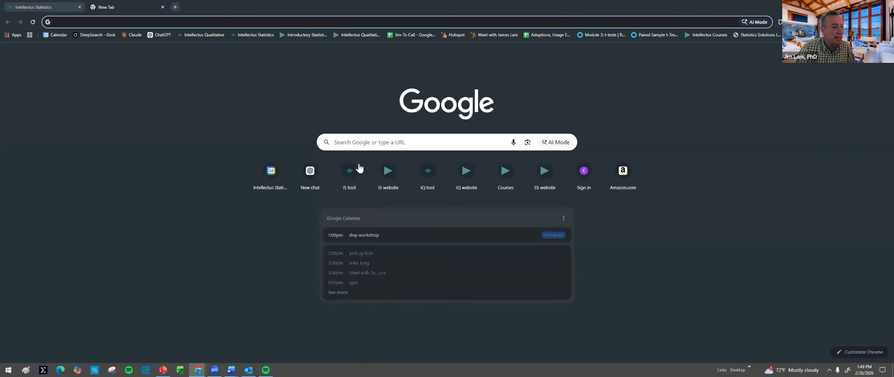
click(121, 23)
text(intellectus360)
key(Return)
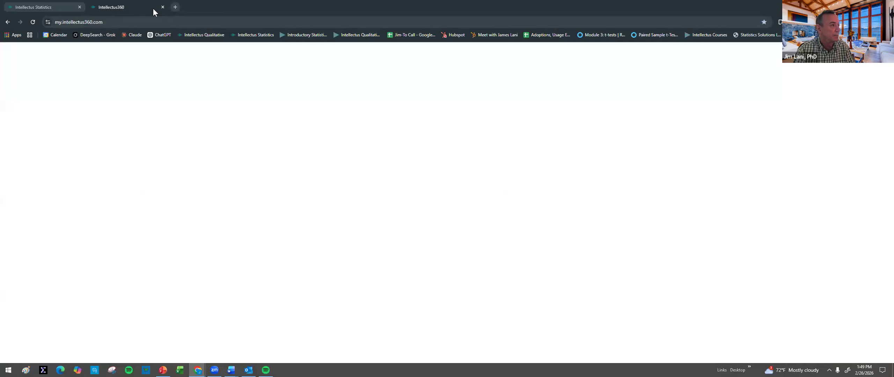
click(164, 21)
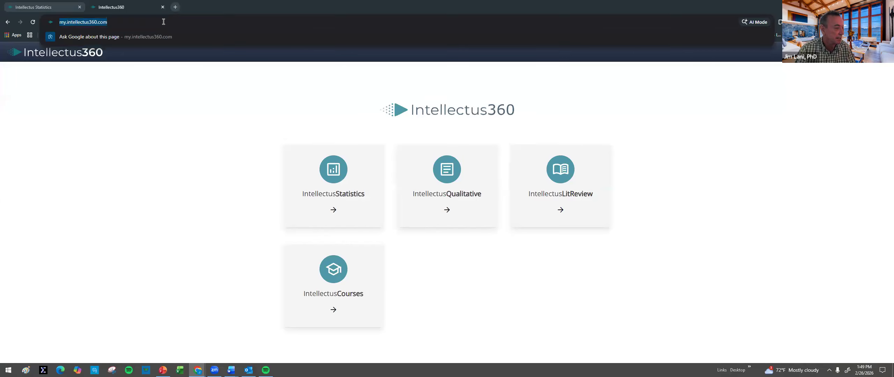
text(in)
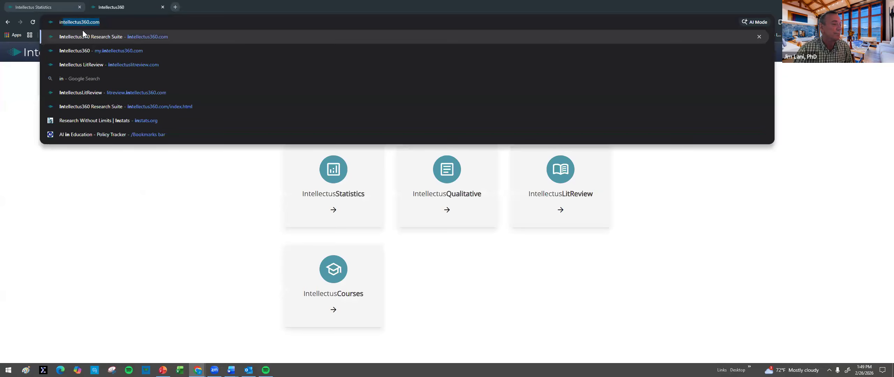
key(Return)
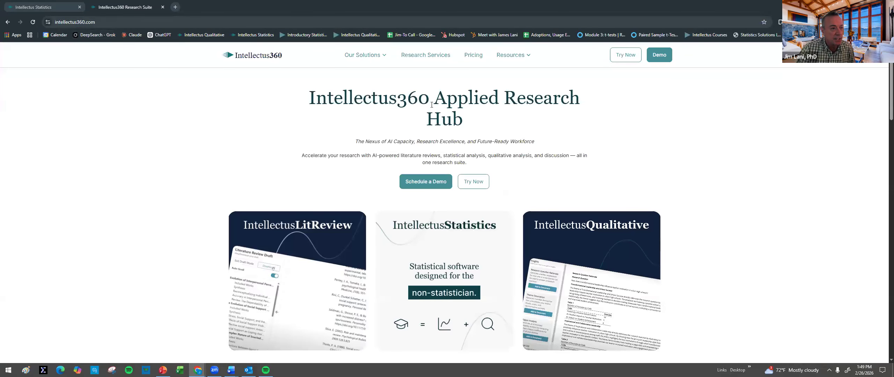
Step: Look over the Intellectus360 home page, from the product cards and suite description down to the footer resources, and return to its start
scroll(433, 161, down, 1)
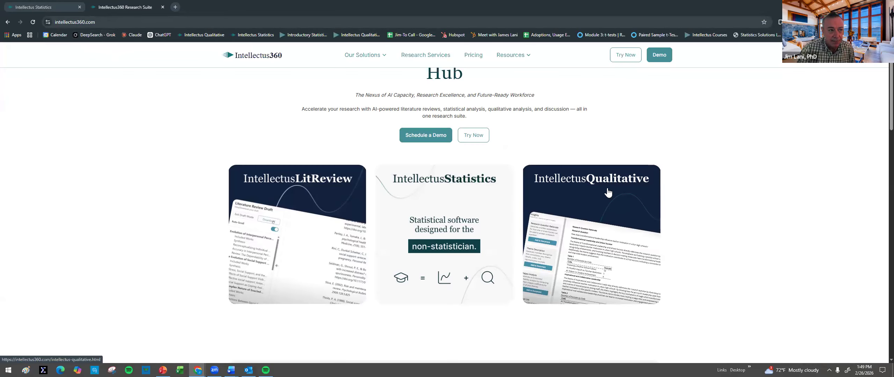
mouse_move(512, 60)
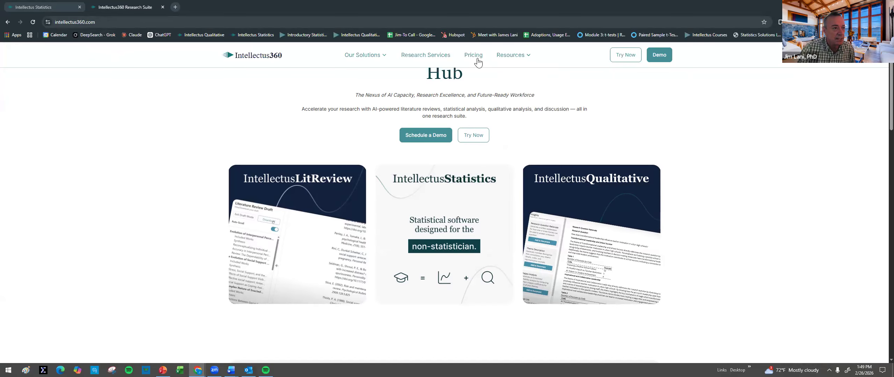
scroll(540, 134, down, 15)
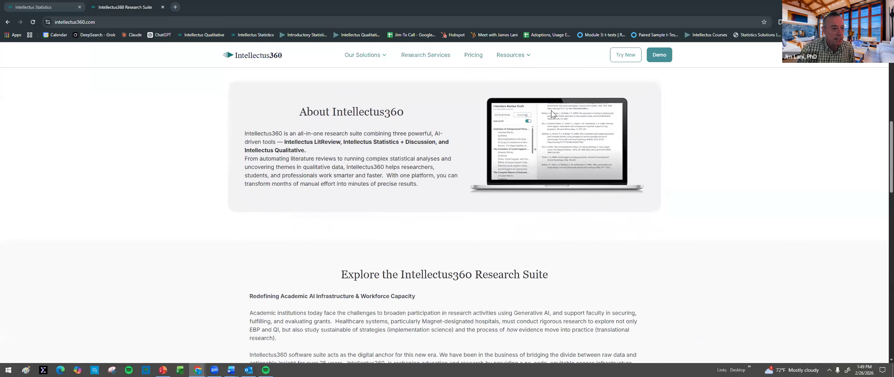
scroll(541, 133, down, 6)
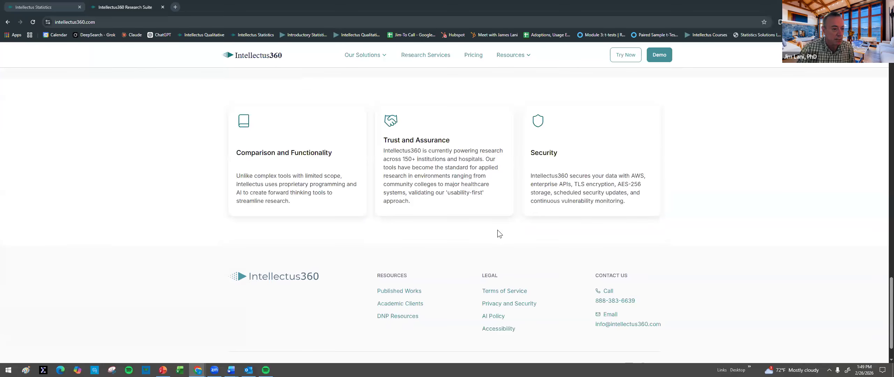
scroll(509, 230, up, 20)
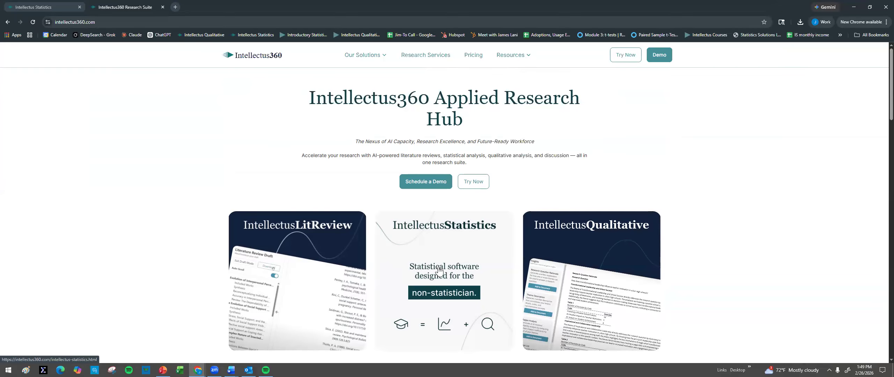
Step: Open the Intellectus Qualitative curriculum page and look over the course features, course structure, lesson list and information request form
click(564, 257)
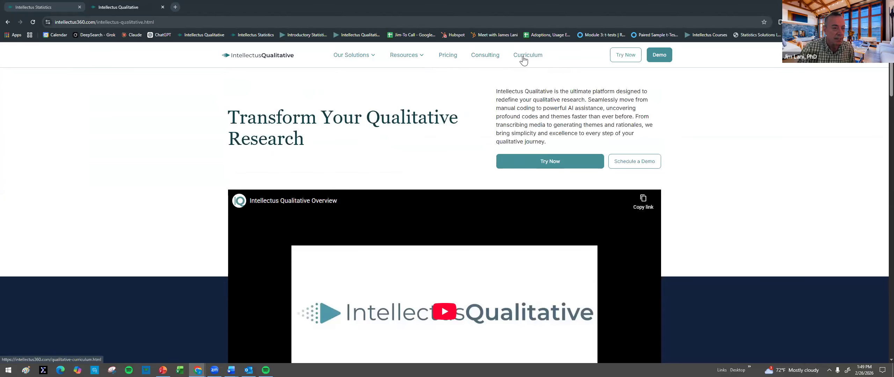
click(523, 57)
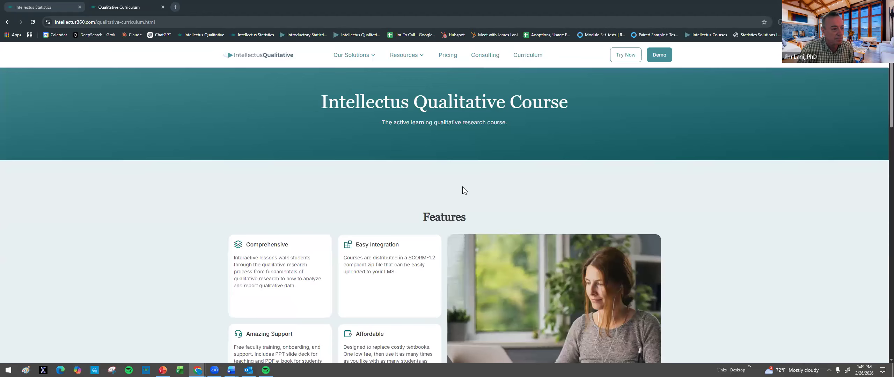
scroll(443, 201, down, 1)
scroll(443, 201, down, 5)
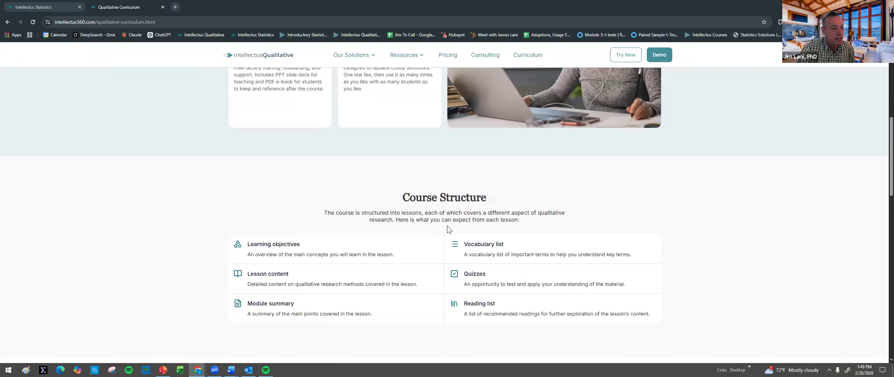
scroll(442, 235, down, 2)
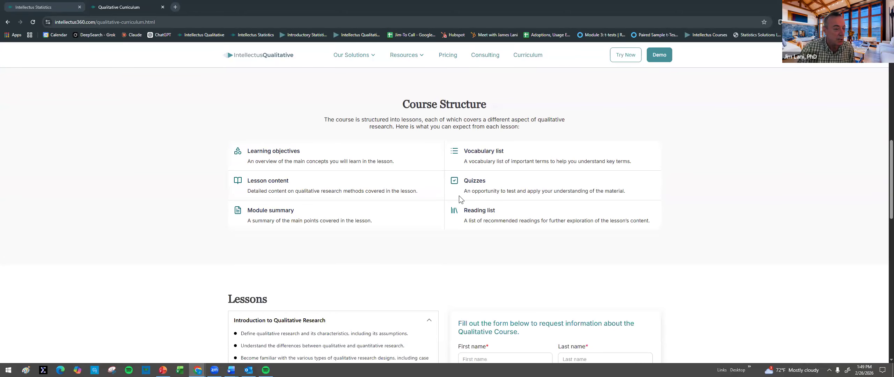
scroll(450, 203, down, 5)
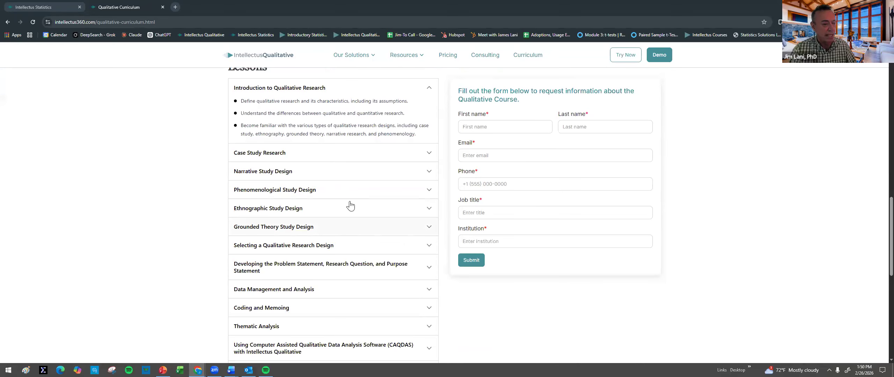
Step: Return to the Intellectus Statistics project list, then switch to the PowerPoint slide show
click(51, 7)
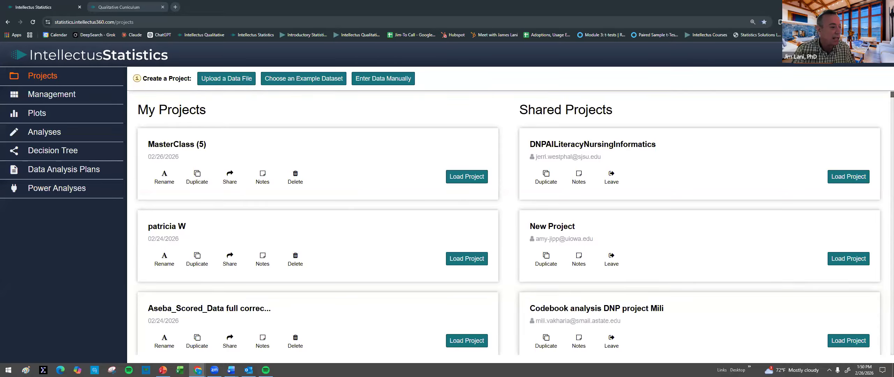
click(163, 371)
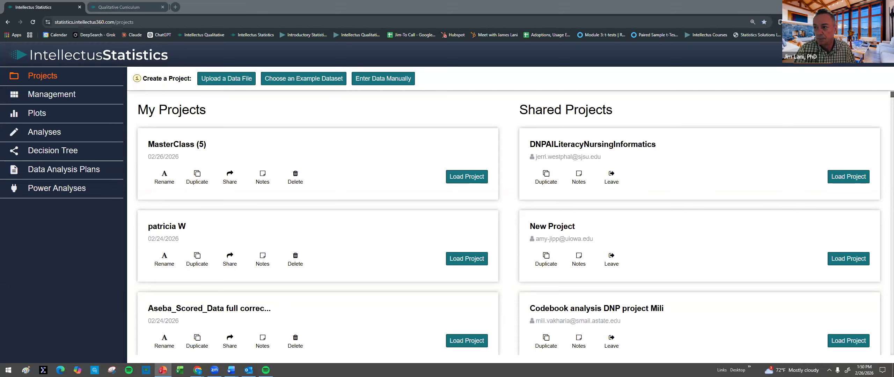
click(163, 370)
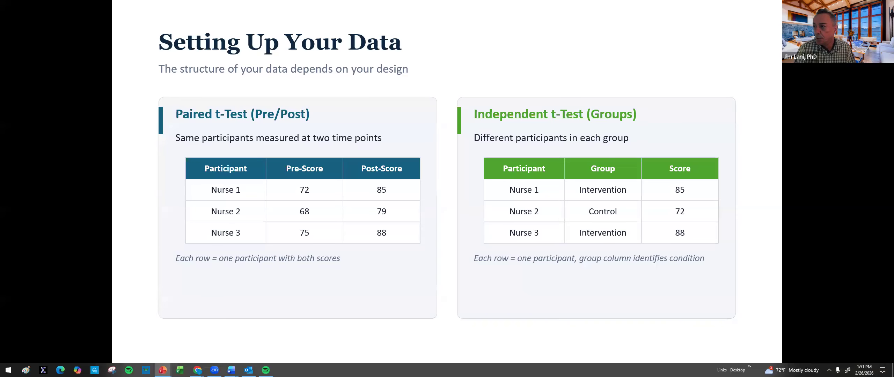